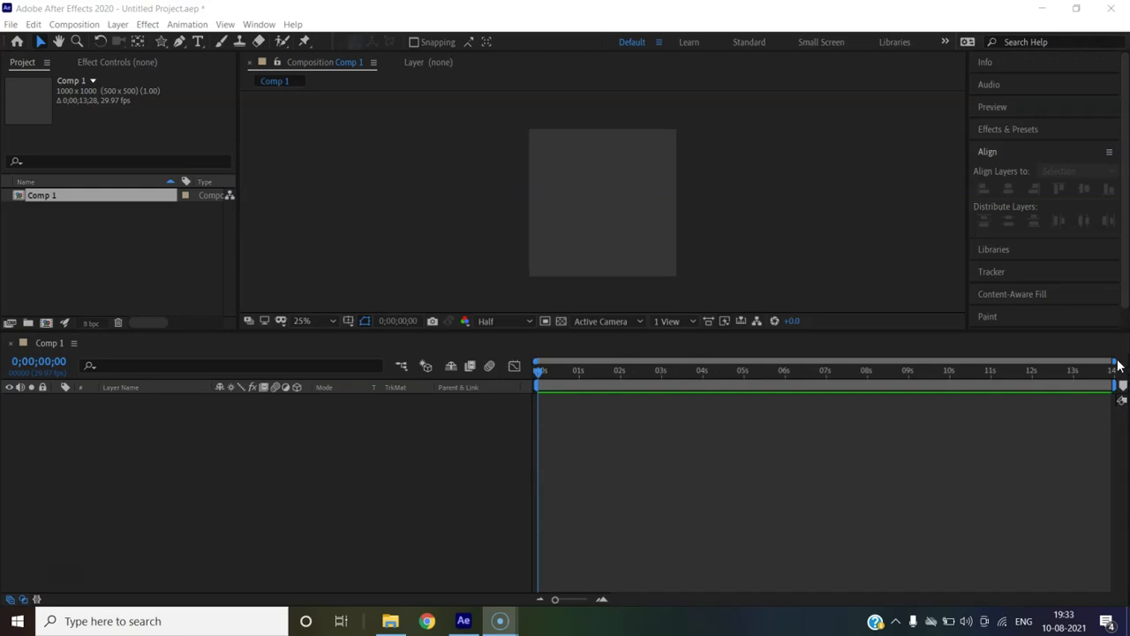
# Zoom the Comp 1 timeline in on its first frames and open the Composition menu
pyautogui.moveTo(1114, 362); pyautogui.dragTo(561, 362)
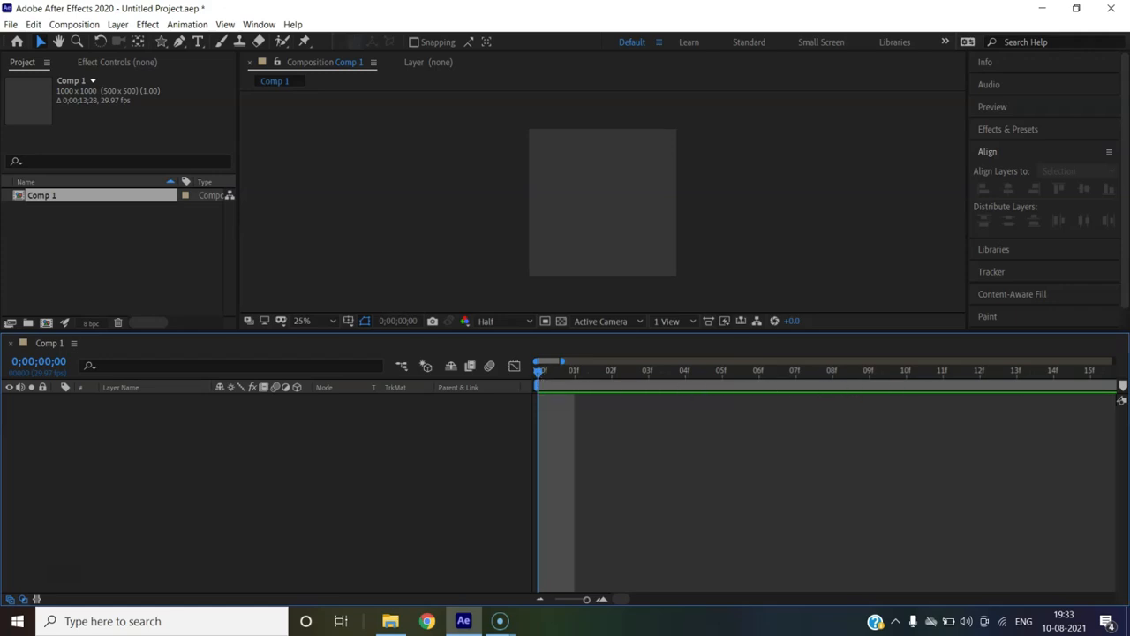
pyautogui.click(70, 26)
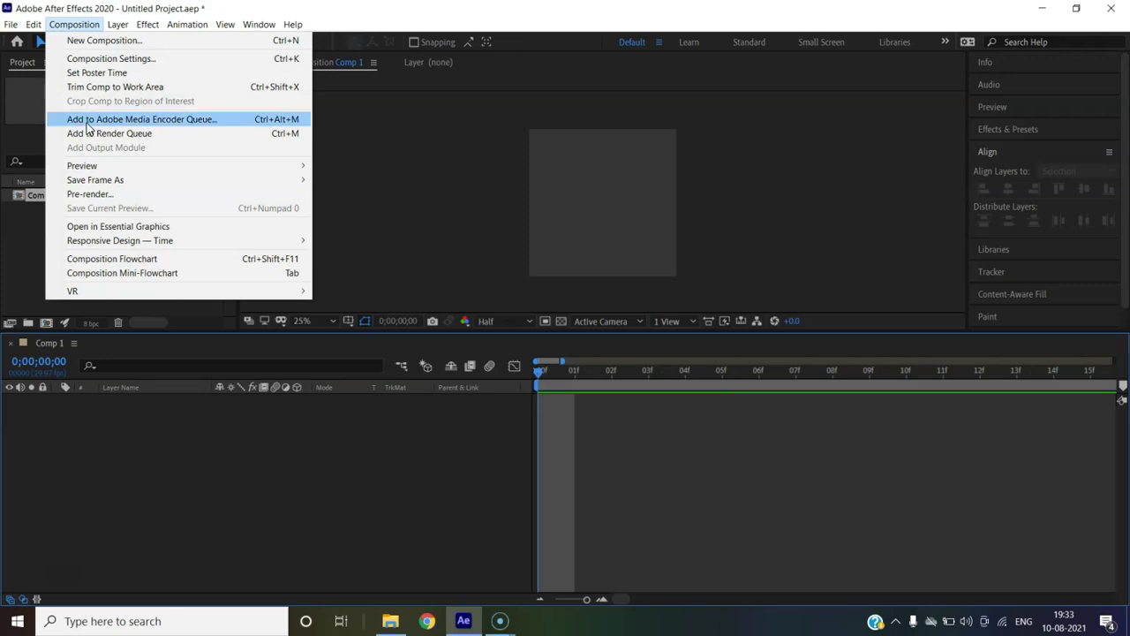
# Review Comp 1's settings, keep 1000×1000 unchanged, and zoom out to the full 14-second timeline
pyautogui.click(102, 60)
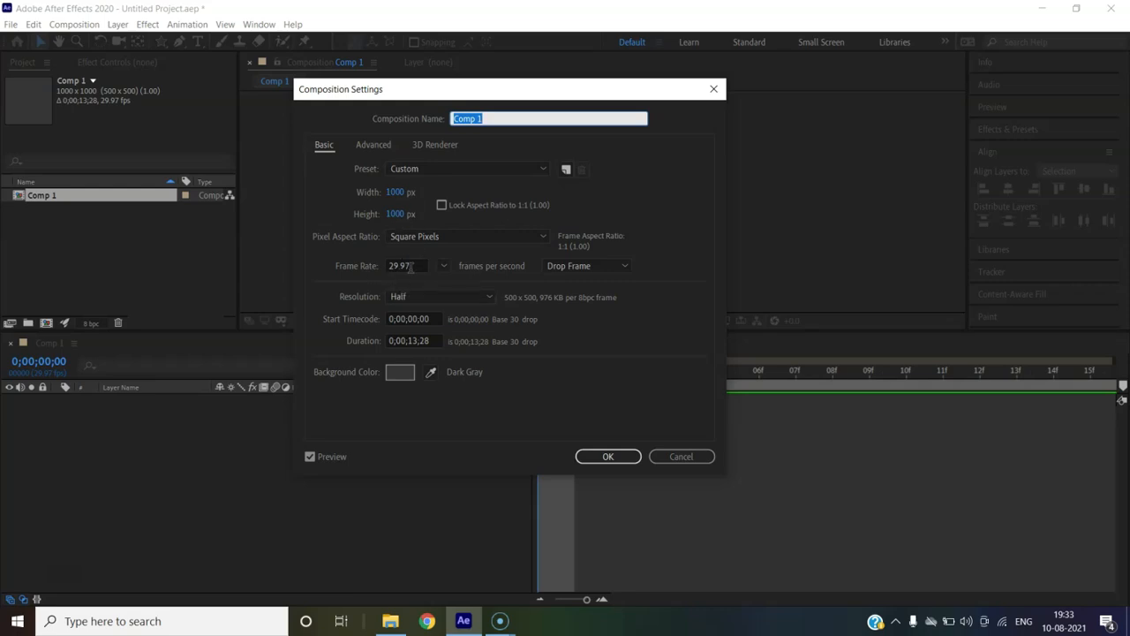
pyautogui.click(604, 456)
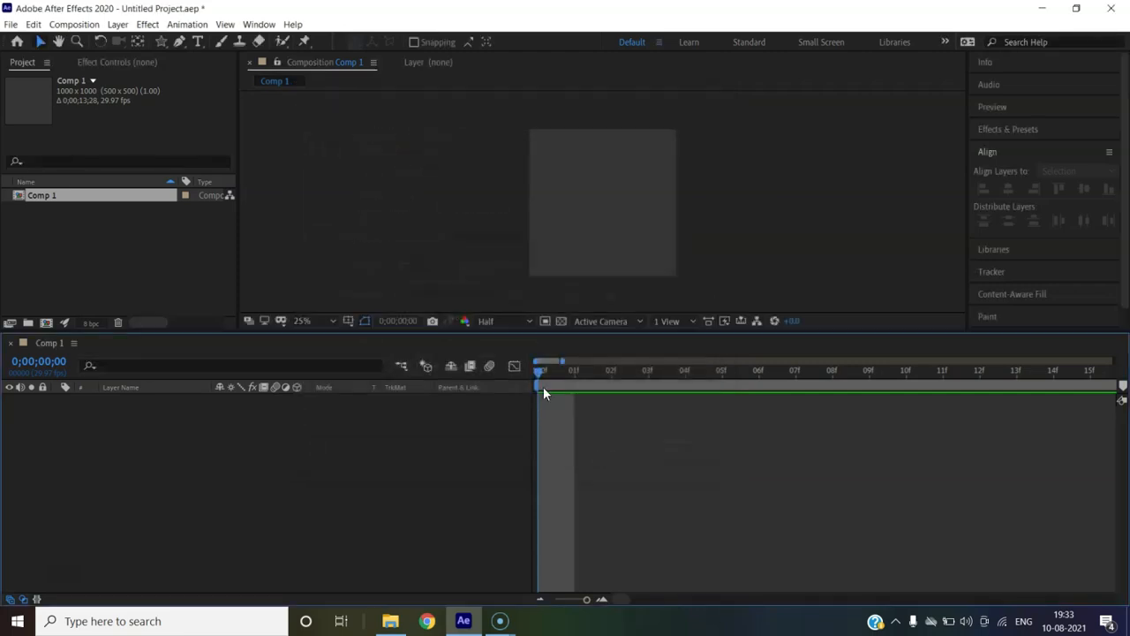
pyautogui.moveTo(548, 361); pyautogui.dragTo(660, 363)
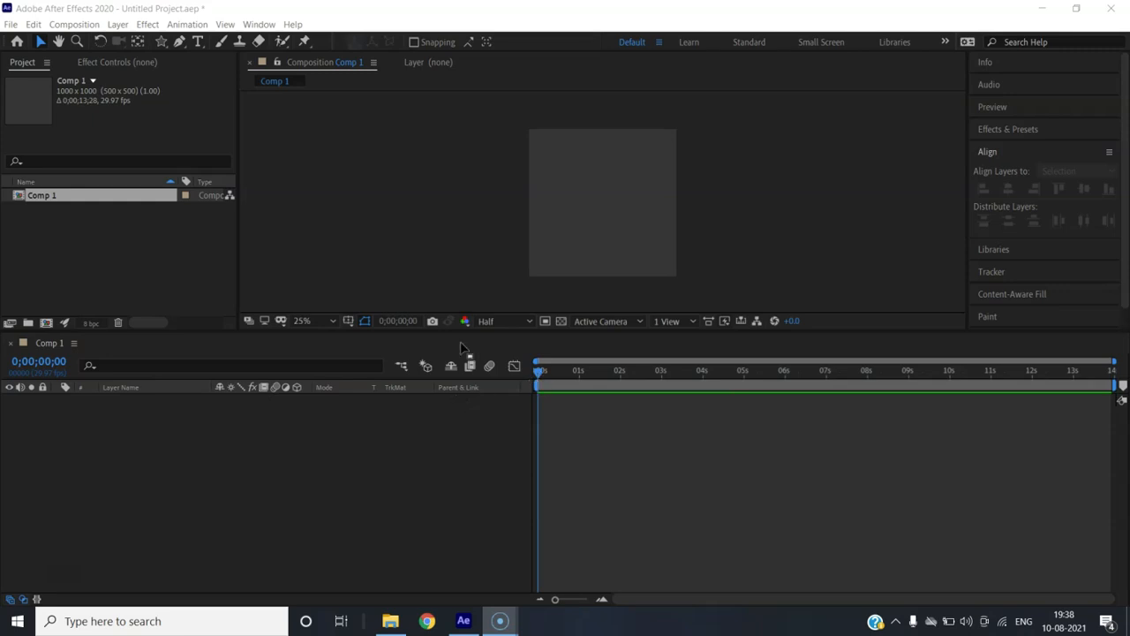
# Draw a red star with the Star tool and move it to the composition centre
pyautogui.click(157, 38)
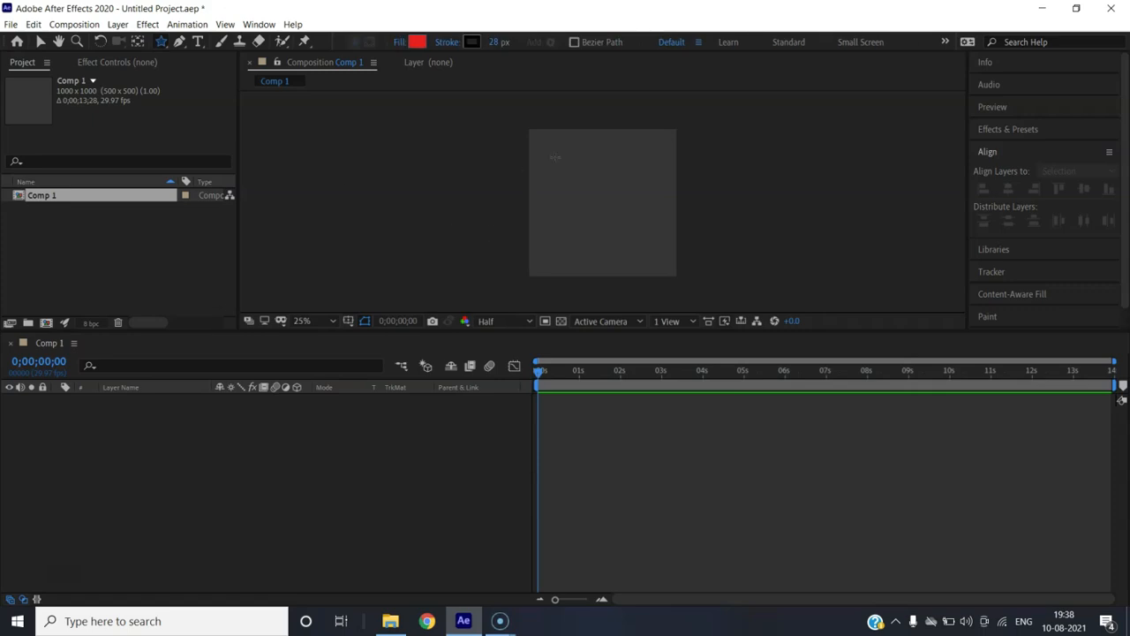
pyautogui.moveTo(553, 152); pyautogui.dragTo(601, 202)
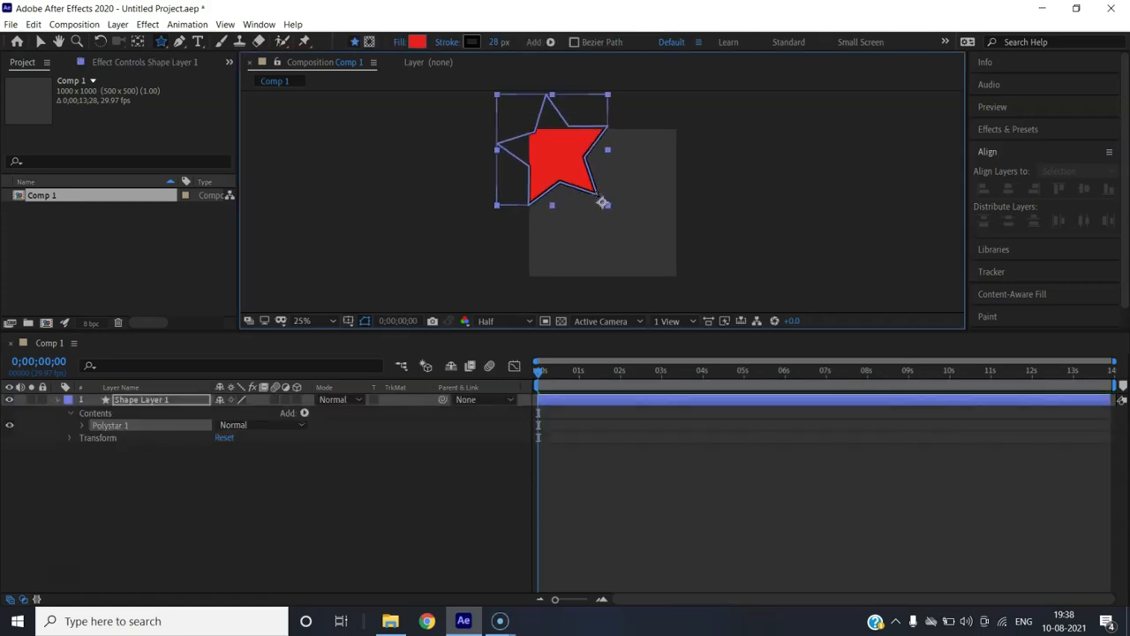
pyautogui.click(42, 41)
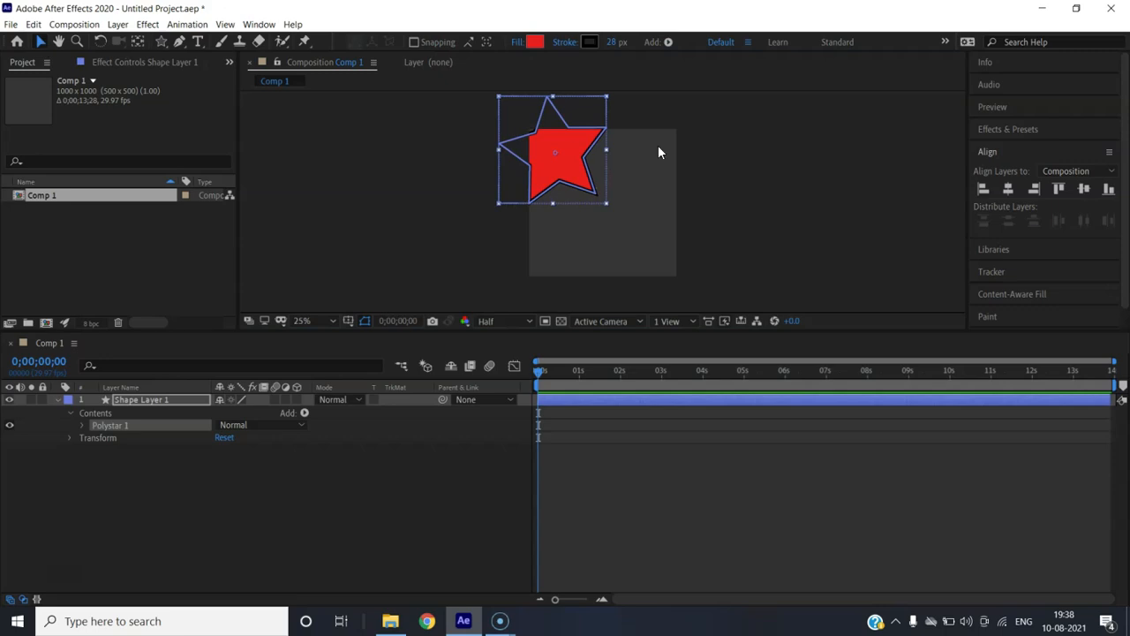
pyautogui.moveTo(571, 156); pyautogui.dragTo(624, 204)
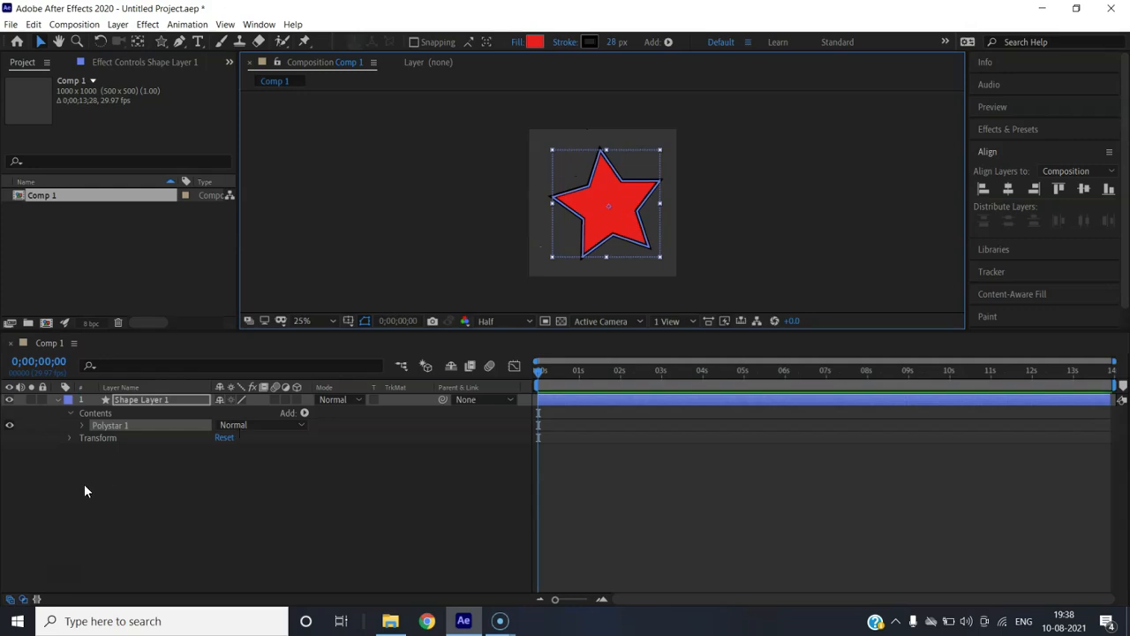
# Scale the star layer down to about 81%
pyautogui.click(130, 457)
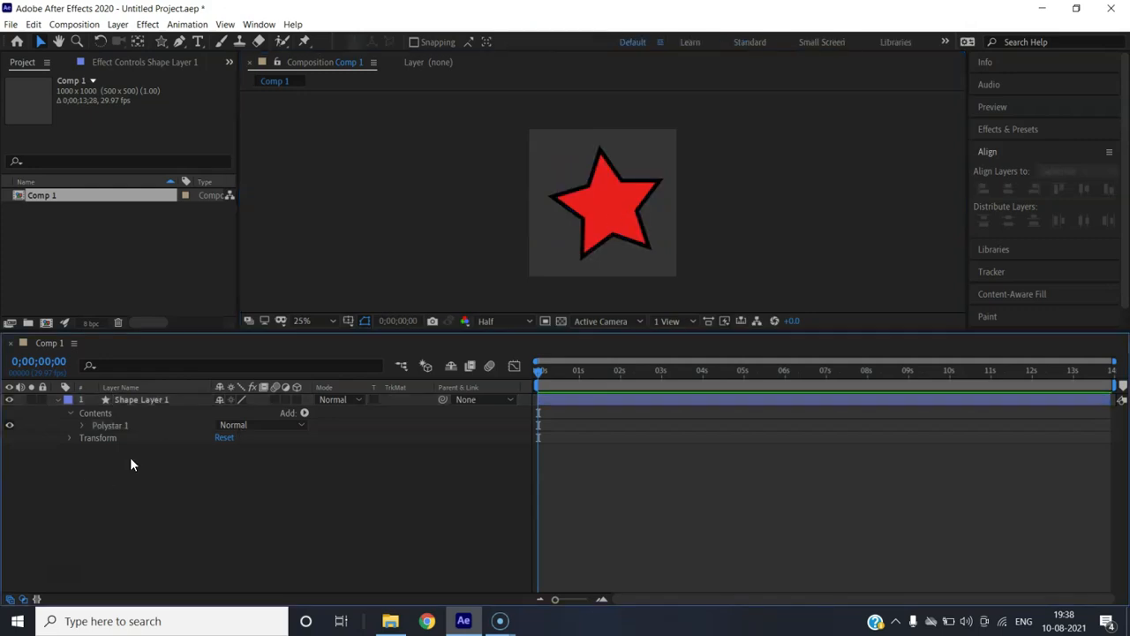
pyautogui.click(70, 412)
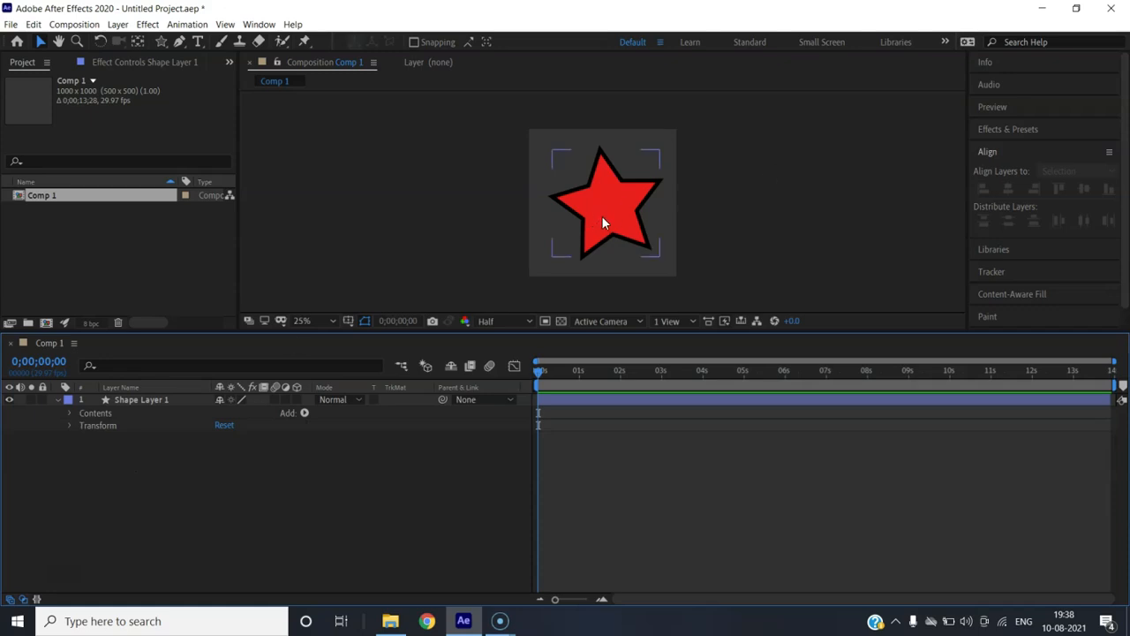
pyautogui.click(139, 402)
pyautogui.press('s')
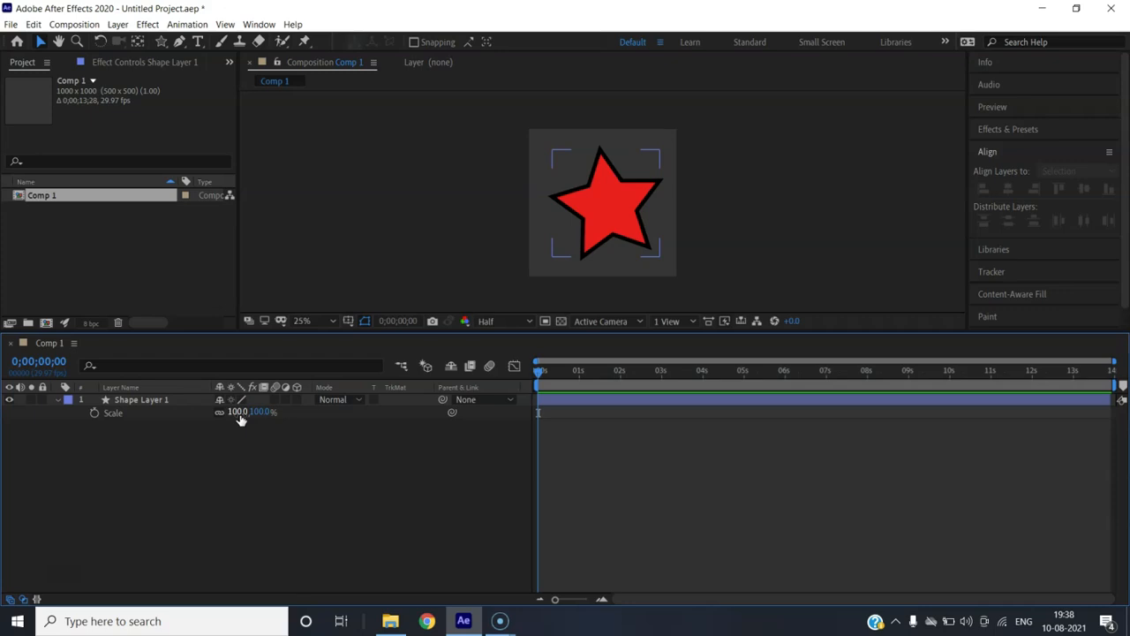
pyautogui.moveTo(240, 420); pyautogui.dragTo(222, 420)
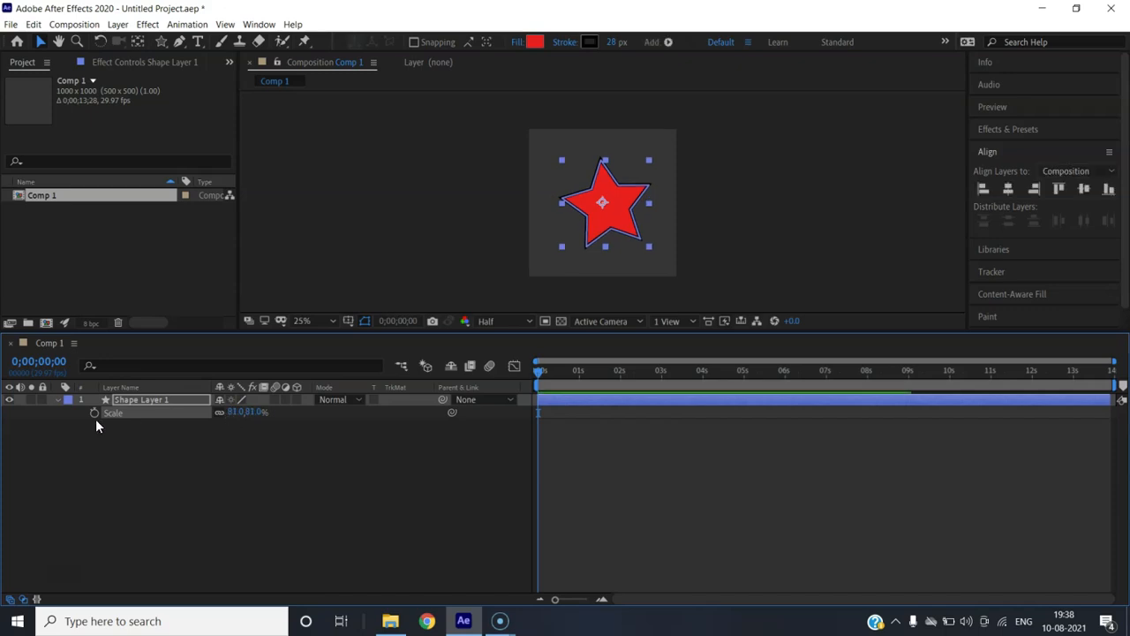
pyautogui.click(58, 399)
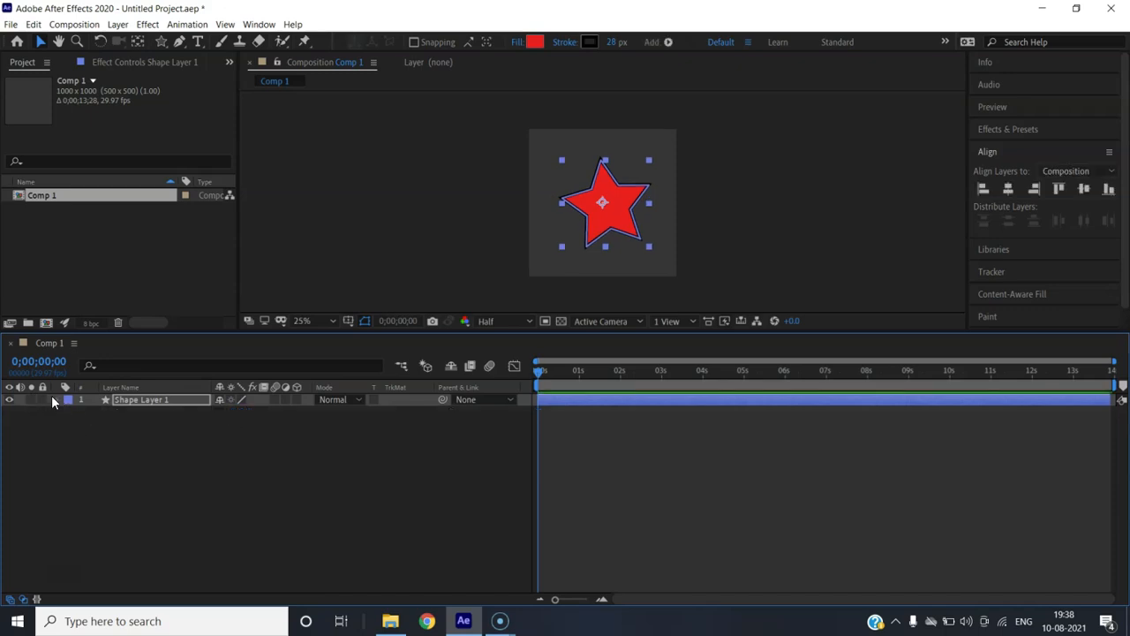
# Scale the star down to 61% and end the work area at about 4 seconds
pyautogui.click(54, 398)
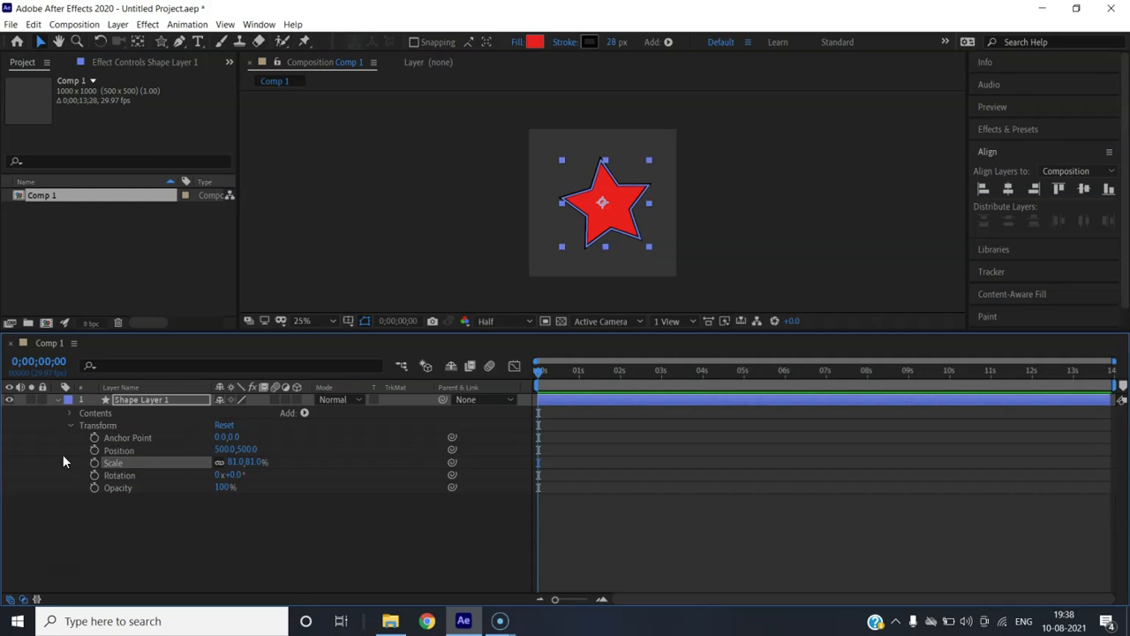
pyautogui.click(174, 399)
pyautogui.press('s')
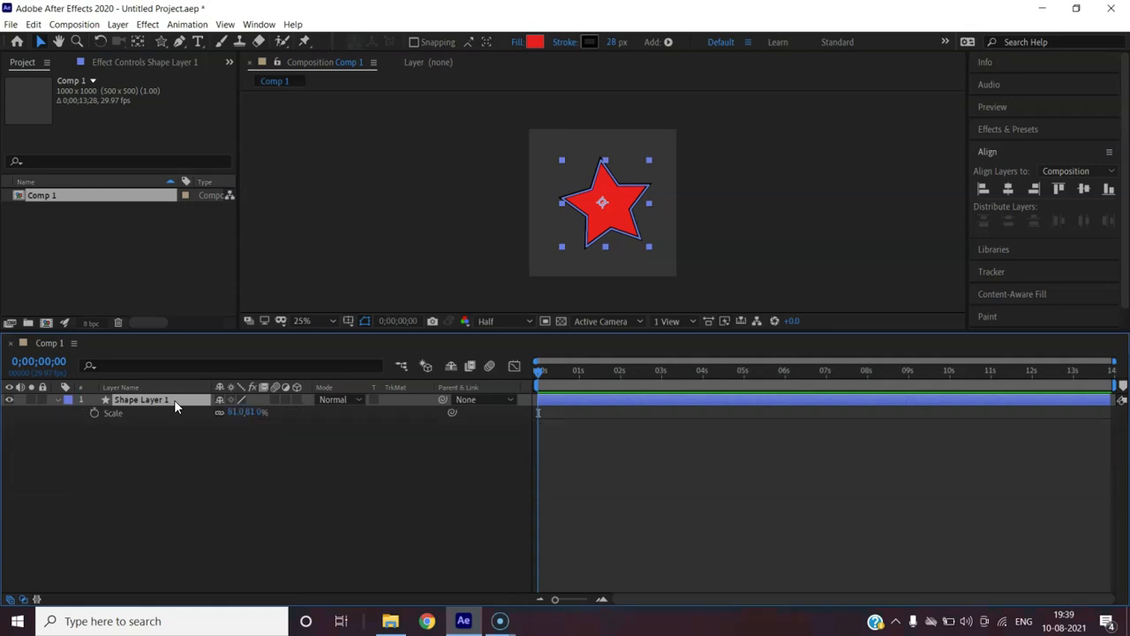
pyautogui.click(231, 412)
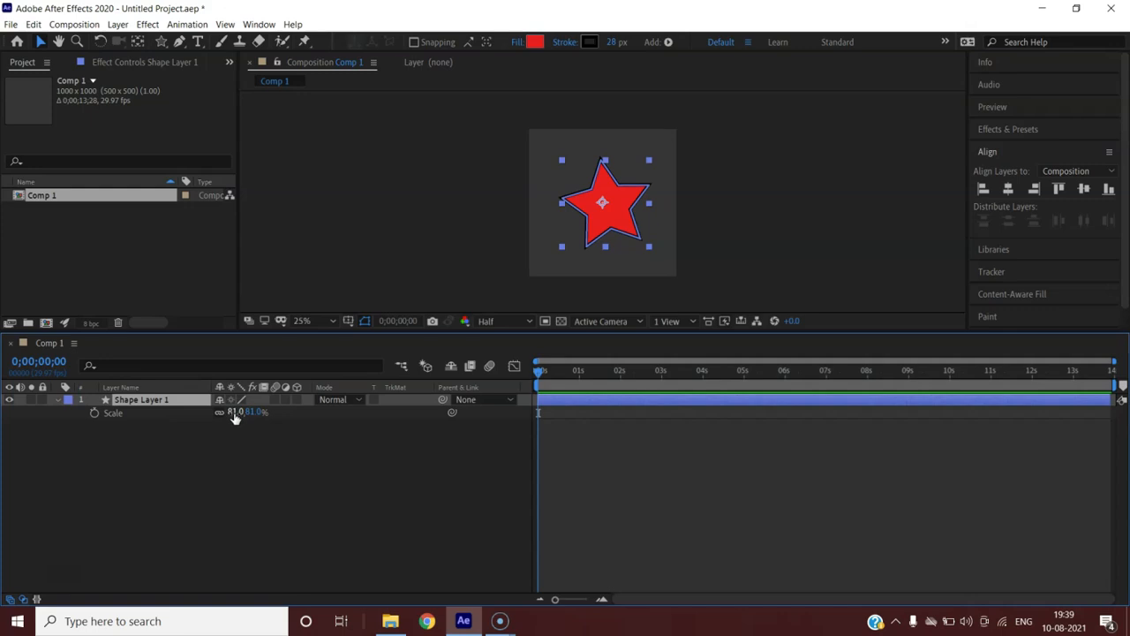
pyautogui.moveTo(231, 412)
pyautogui.mouseDown()
pyautogui.moveTo(213, 422)
pyautogui.moveTo(230, 414)
pyautogui.mouseUp()
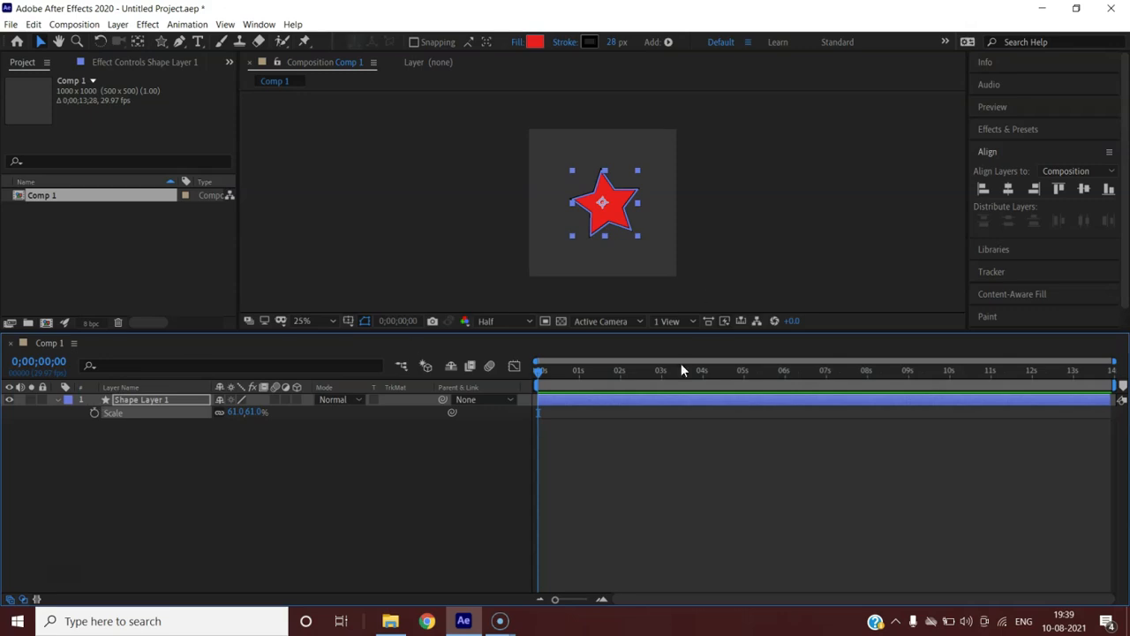
pyautogui.moveTo(538, 375); pyautogui.dragTo(508, 371)
pyautogui.moveTo(1112, 386); pyautogui.dragTo(704, 389)
# Trim Comp 1 to its work area so it lasts 0;00;03;29
pyautogui.click(75, 24)
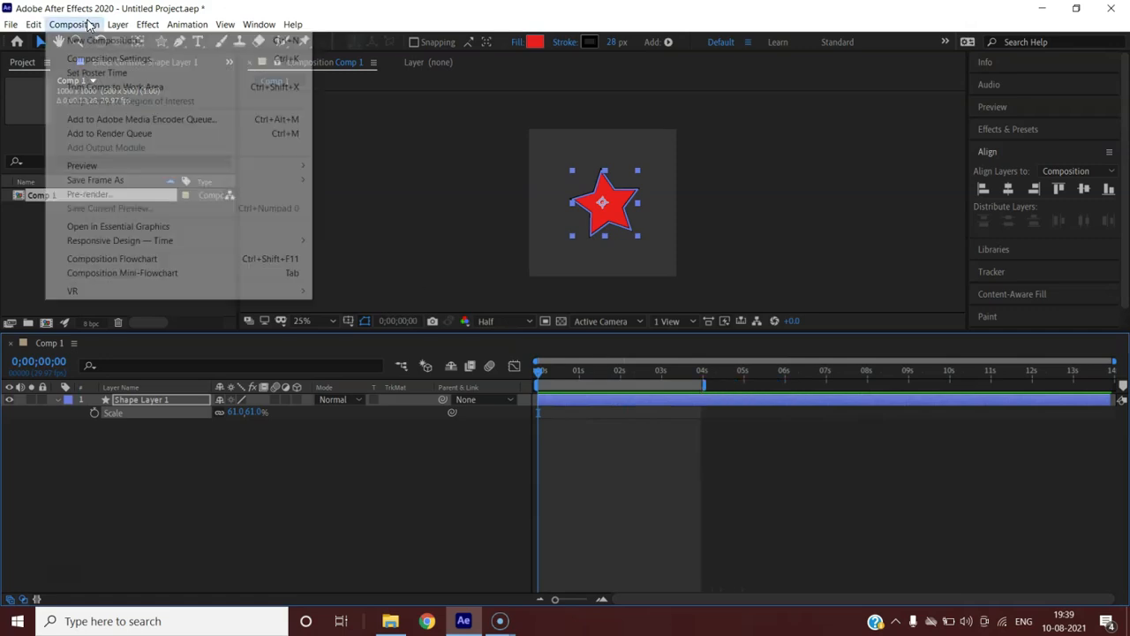
pyautogui.click(157, 84)
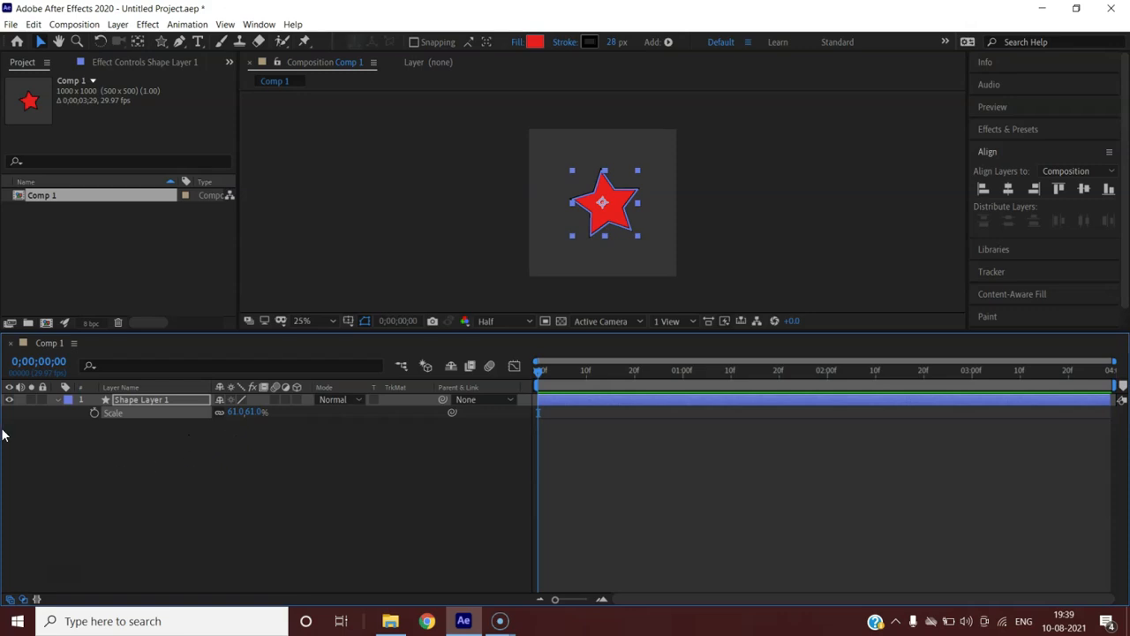
# Keyframe the star's Scale from 61% at 0 seconds to 100% at 1 second
pyautogui.click(95, 413)
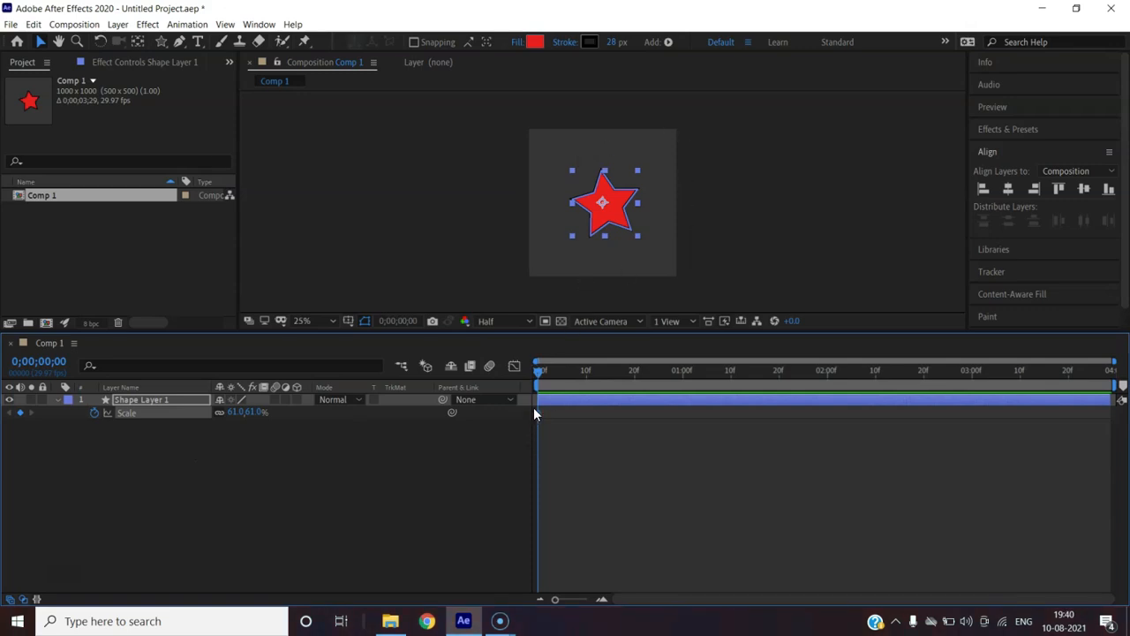
pyautogui.moveTo(537, 413)
pyautogui.moveTo(540, 420); pyautogui.dragTo(688, 430)
pyautogui.moveTo(681, 411); pyautogui.dragTo(535, 426)
pyautogui.moveTo(540, 371); pyautogui.dragTo(682, 374)
pyautogui.click(233, 413)
pyautogui.write('100')
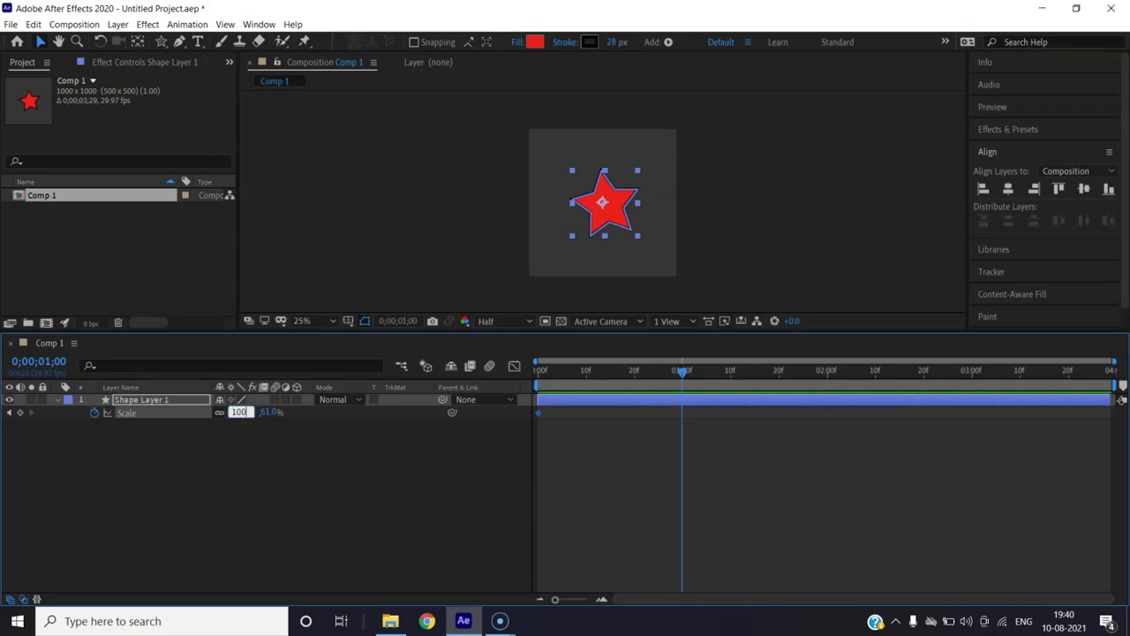
pyautogui.press('Return')
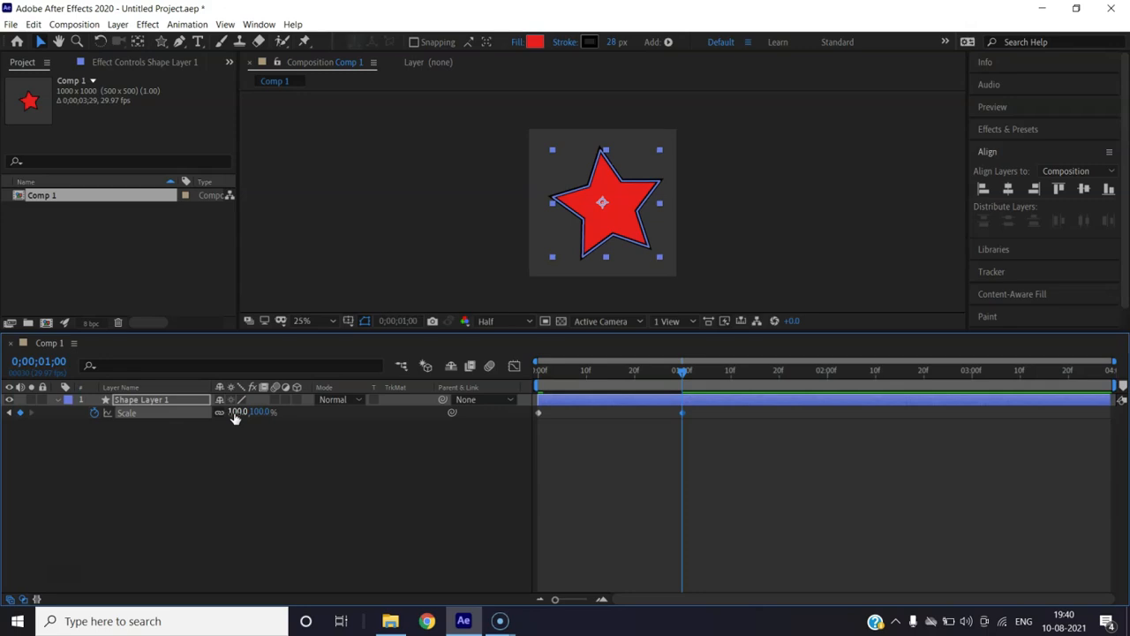
pyautogui.moveTo(683, 372); pyautogui.dragTo(541, 371)
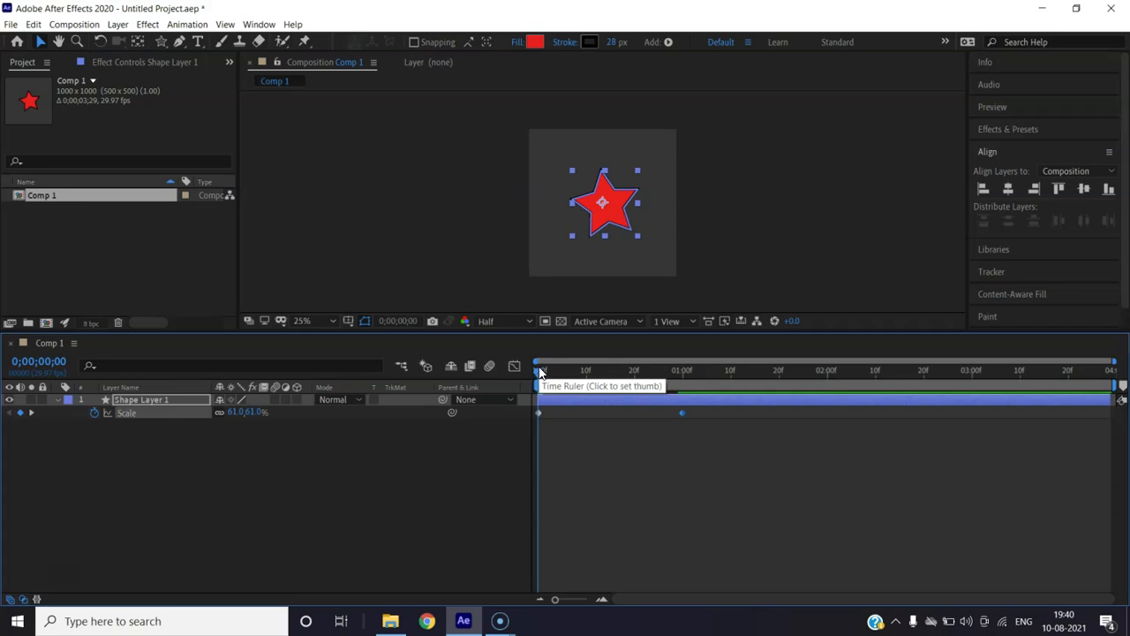
# Preview the scale animation and return to the first frame
pyautogui.press('space')
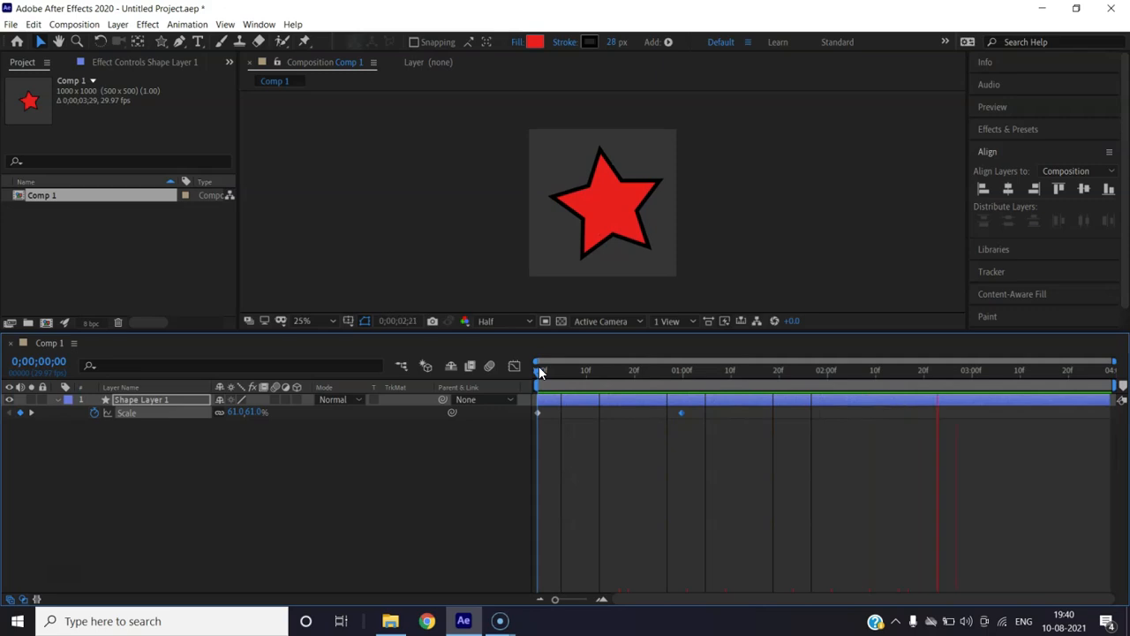
pyautogui.press('space')
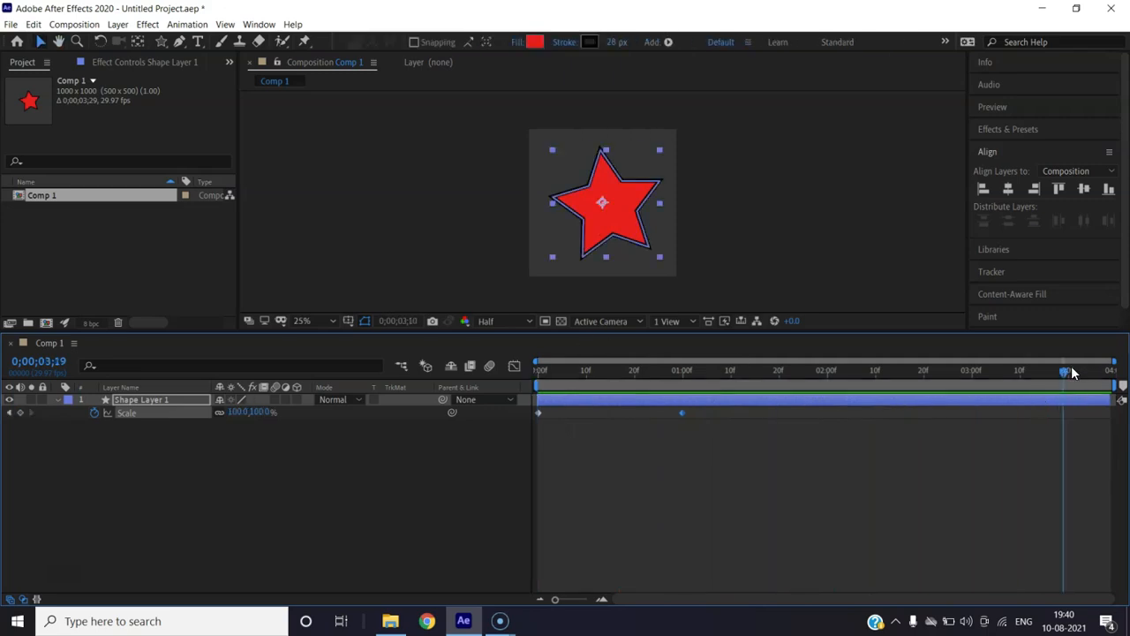
pyautogui.moveTo(1043, 372); pyautogui.dragTo(606, 407)
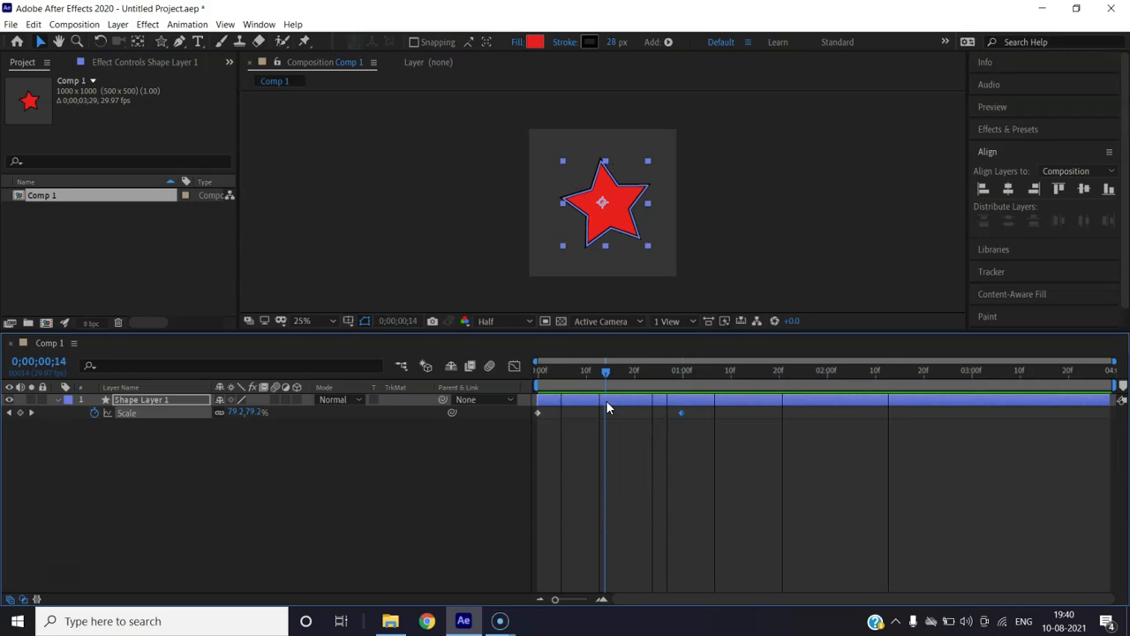
pyautogui.moveTo(606, 400); pyautogui.dragTo(536, 401)
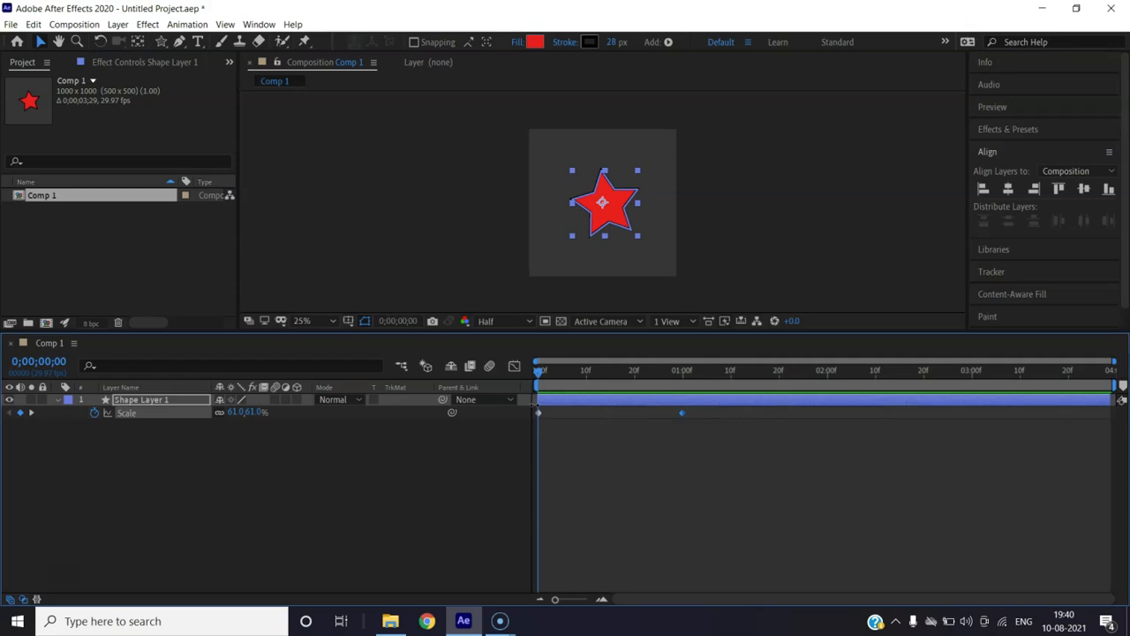
# Marquee-select both Scale keyframes in the timeline
pyautogui.click(690, 414)
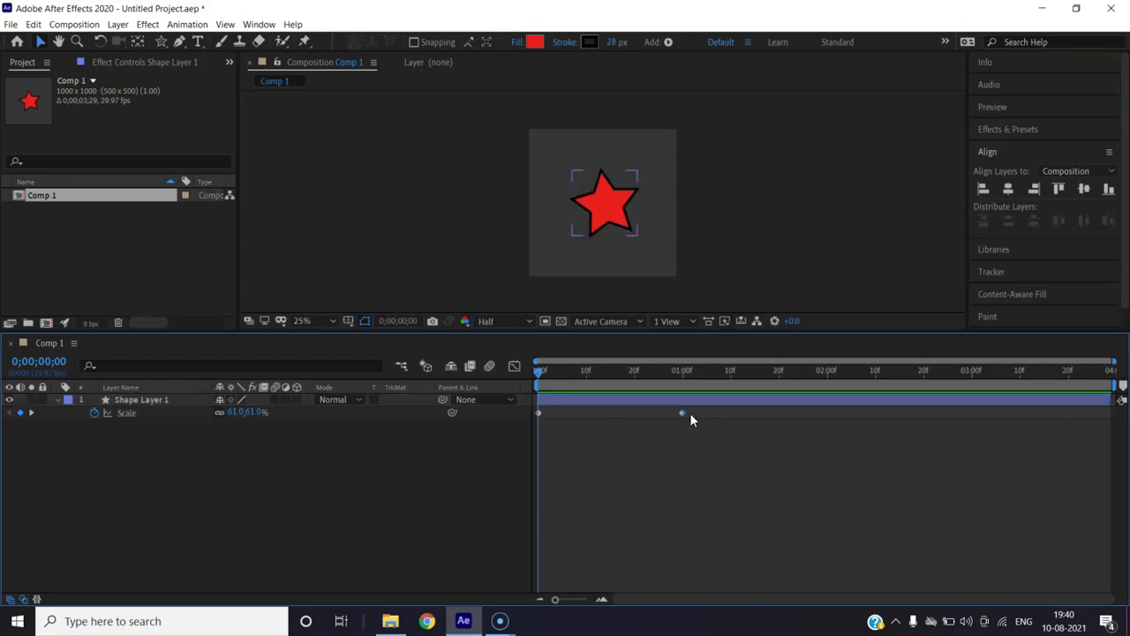
pyautogui.click(681, 413)
pyautogui.click(696, 410)
pyautogui.moveTo(696, 414); pyautogui.dragTo(526, 416)
# Delete the Scale keyframes and switch the layer column to source names
pyautogui.press('Delete')
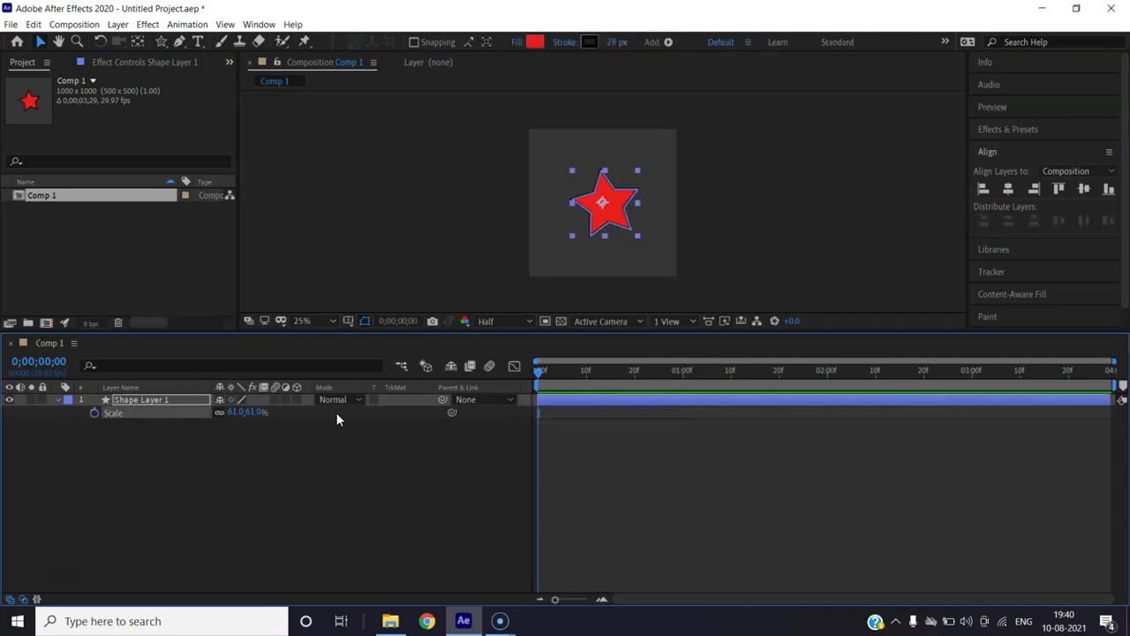
pyautogui.click(172, 393)
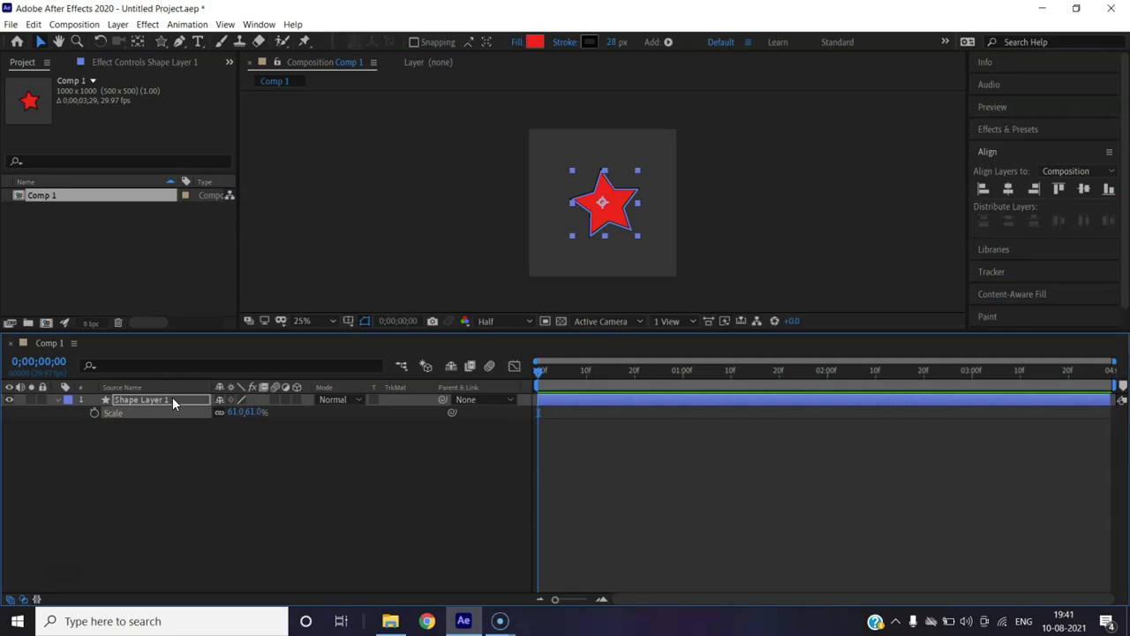
pyautogui.press('t')
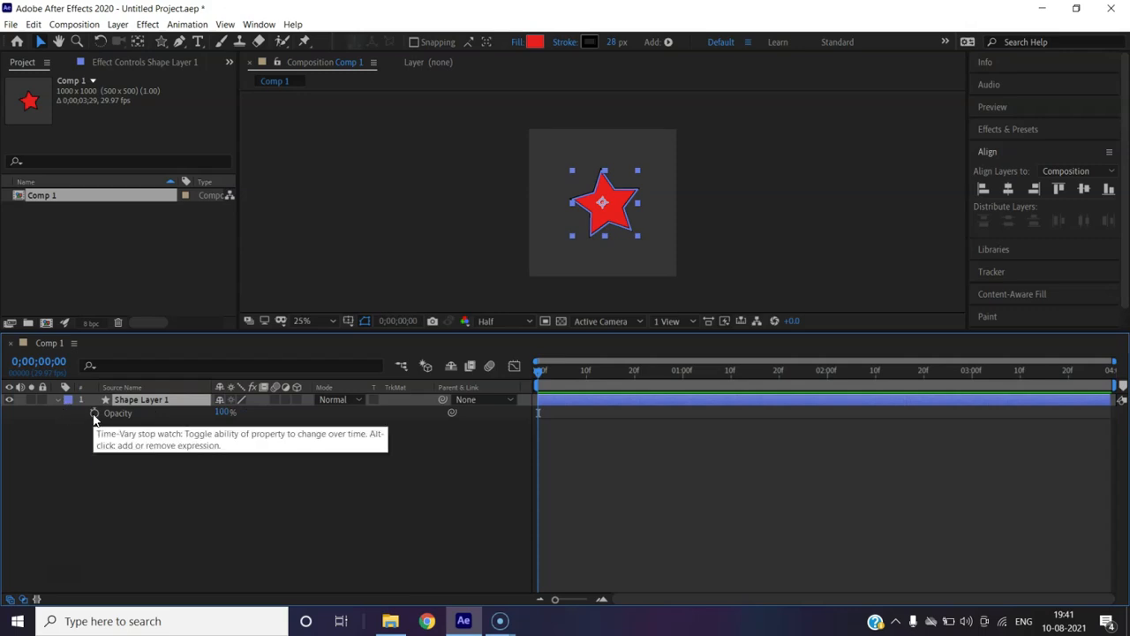
# Keyframe Opacity from 1% at the start to 100% at one second
pyautogui.click(95, 415)
pyautogui.moveTo(225, 417); pyautogui.dragTo(166, 426)
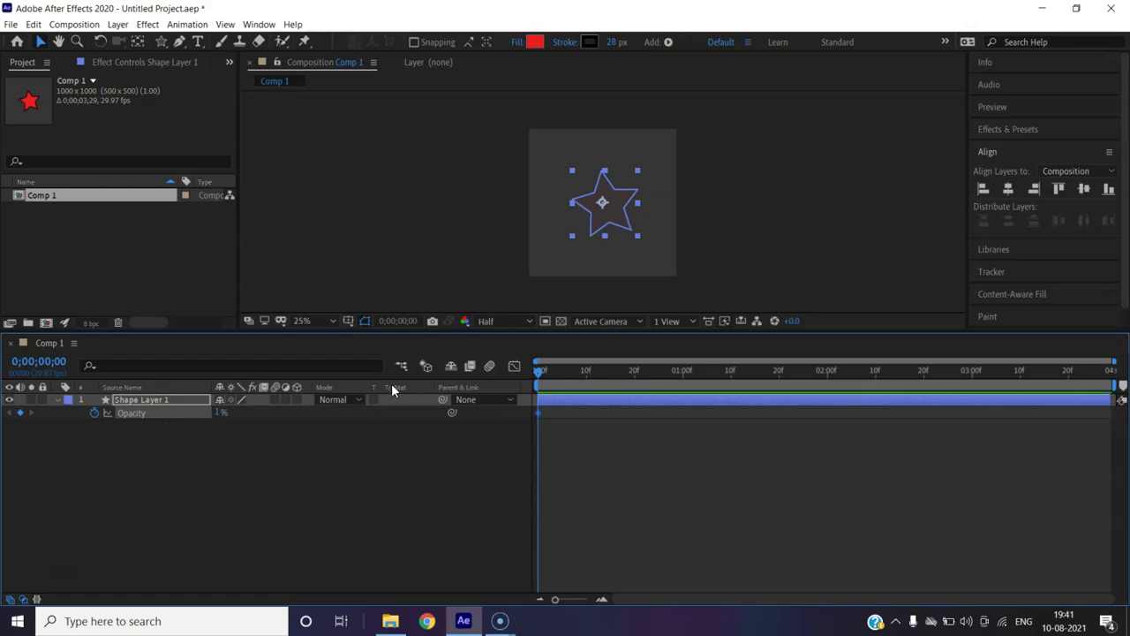
pyautogui.moveTo(539, 375); pyautogui.dragTo(682, 392)
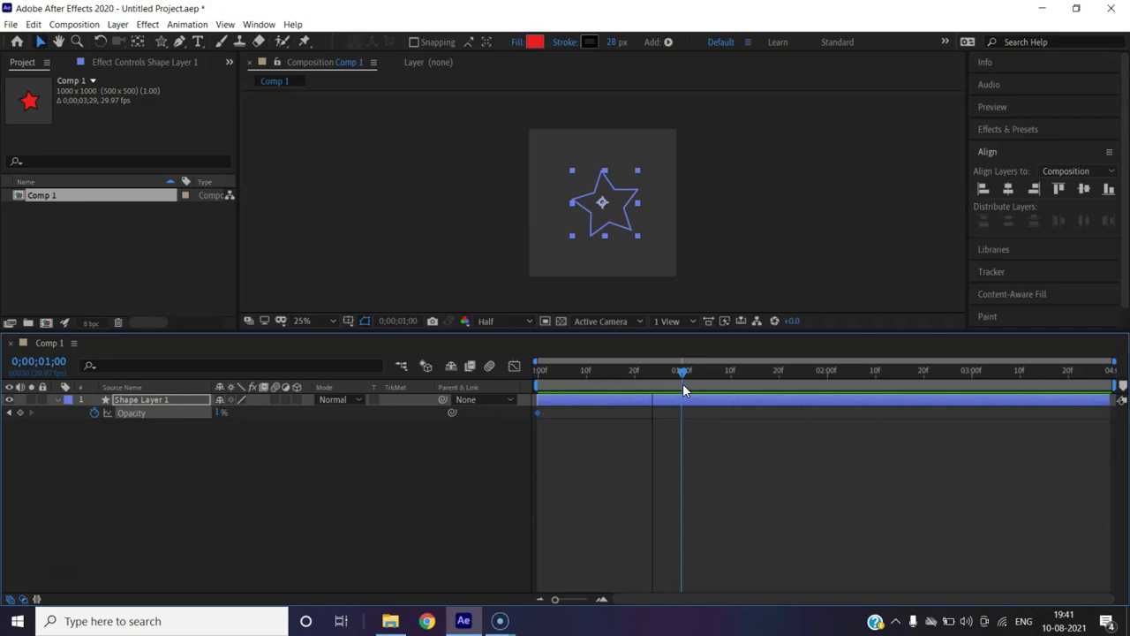
pyautogui.click(222, 413)
pyautogui.write('100')
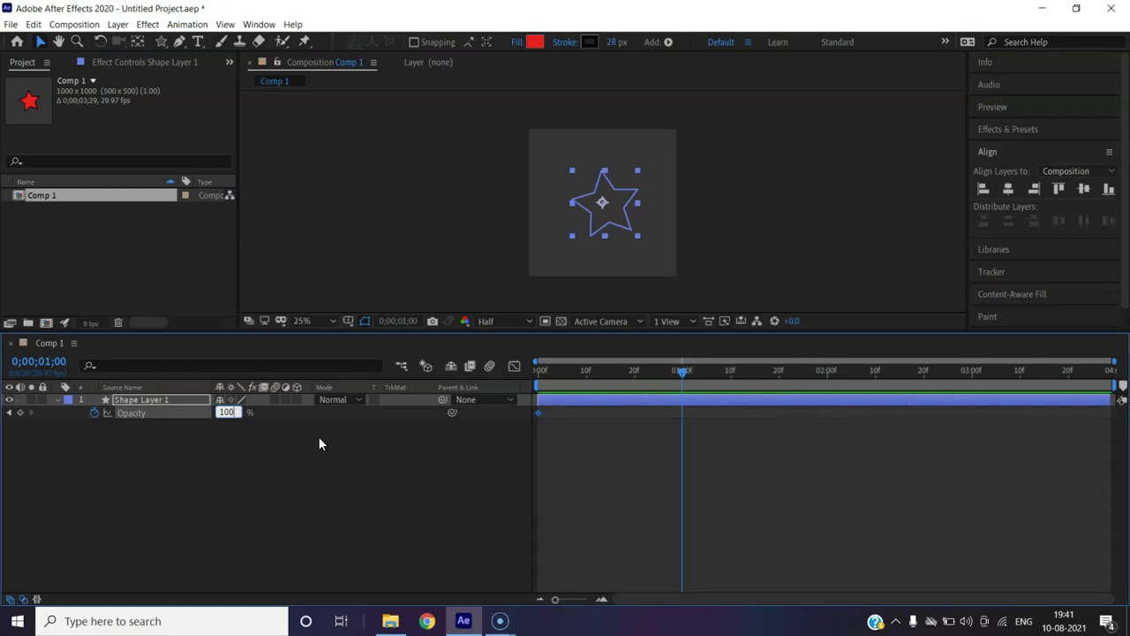
pyautogui.click(319, 444)
# Preview the fade-in, then move the 100% keyframe to two seconds for a slower fade
pyautogui.moveTo(678, 365); pyautogui.dragTo(494, 374)
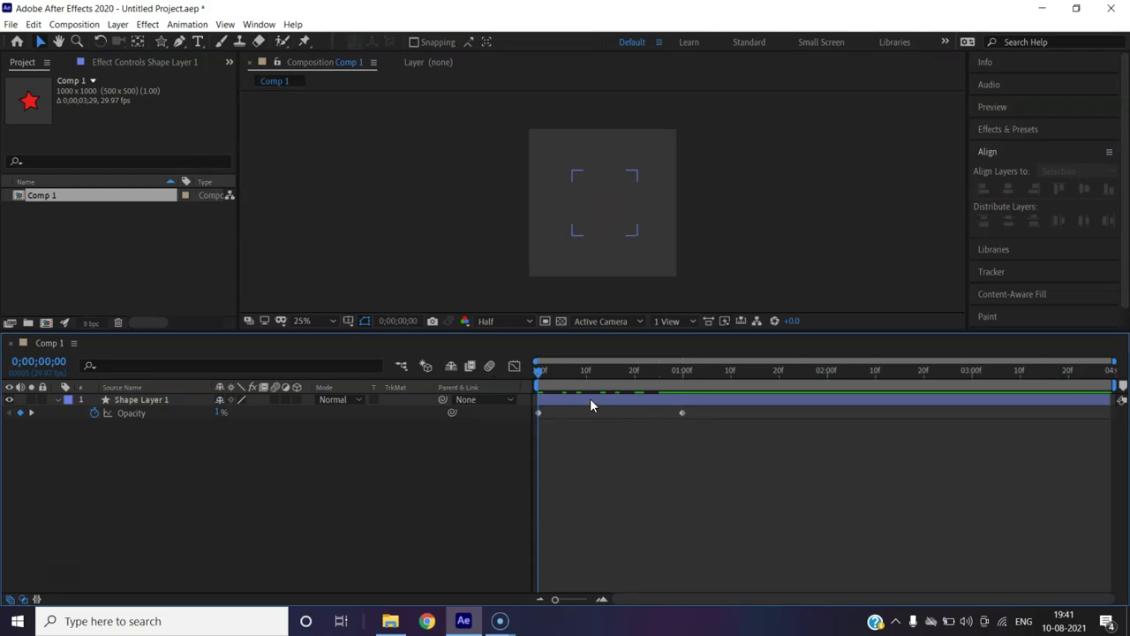
pyautogui.press('space')
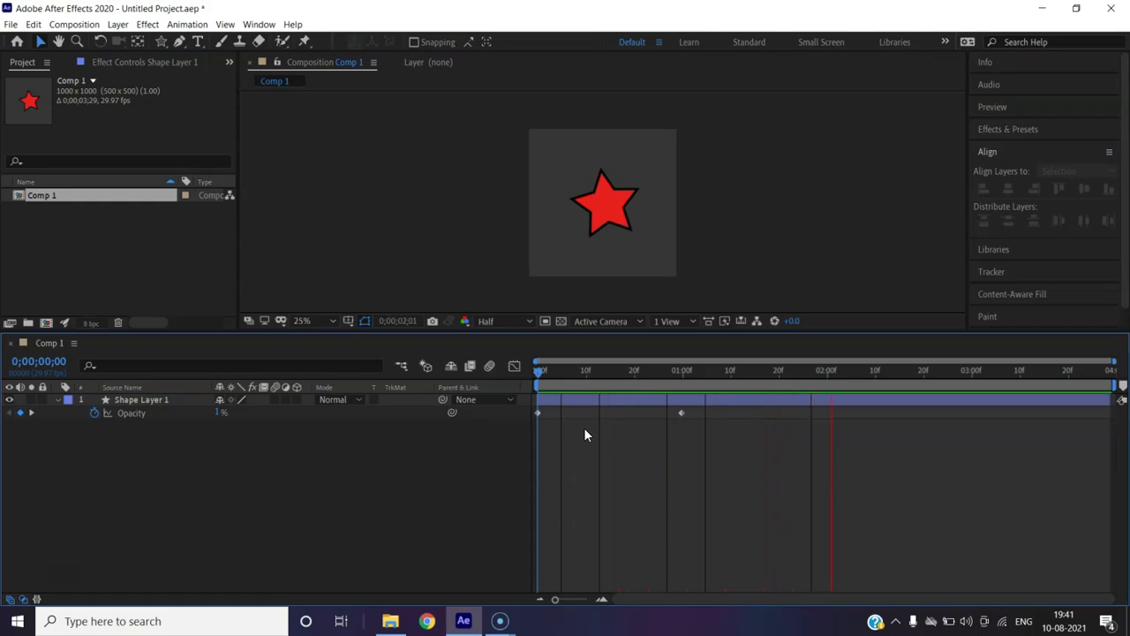
pyautogui.press('space')
pyautogui.moveTo(905, 374); pyautogui.dragTo(527, 406)
pyautogui.moveTo(682, 415); pyautogui.dragTo(837, 413)
pyautogui.click(812, 514)
pyautogui.press('space')
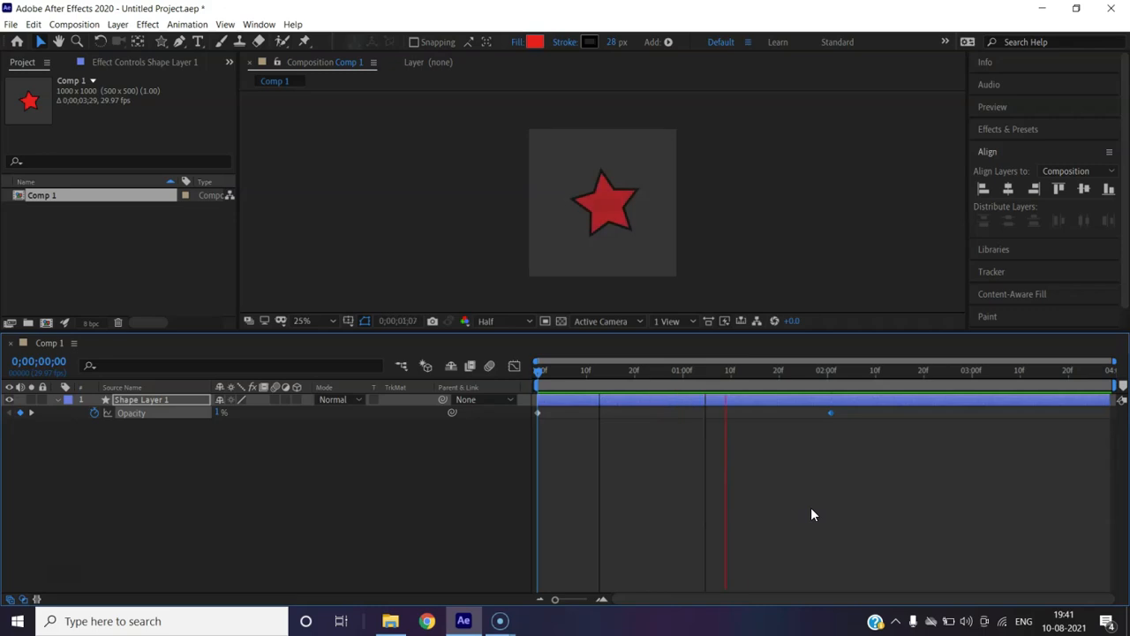
pyautogui.press('space')
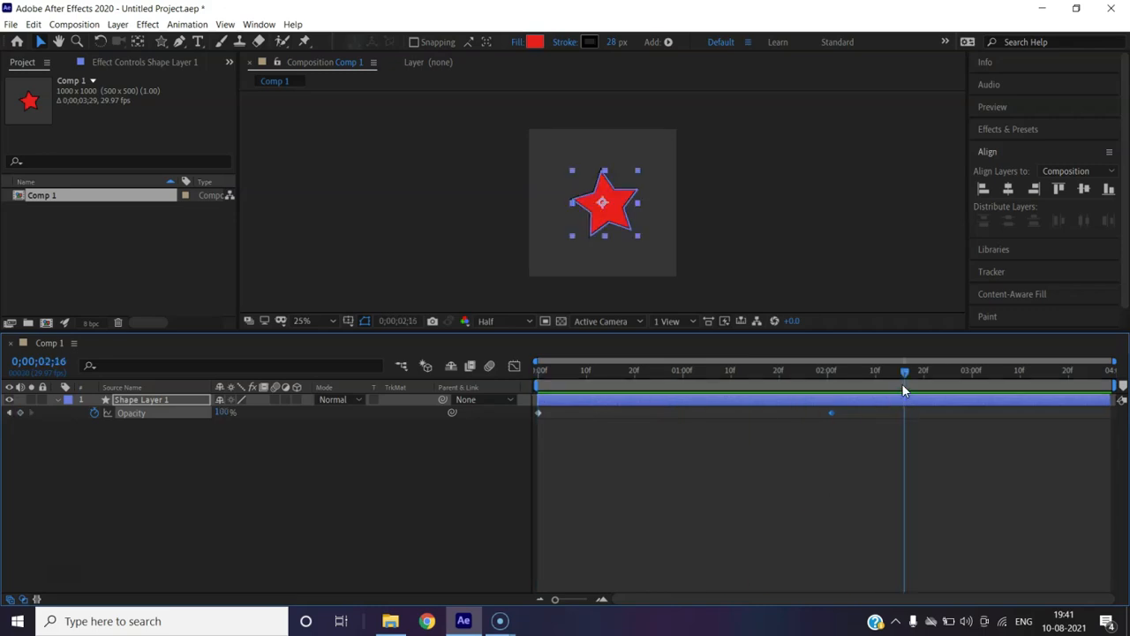
# Delete both Opacity keyframes and show the Position property
pyautogui.click(843, 415)
pyautogui.moveTo(843, 414); pyautogui.dragTo(521, 419)
pyautogui.press('Delete')
pyautogui.press('p')
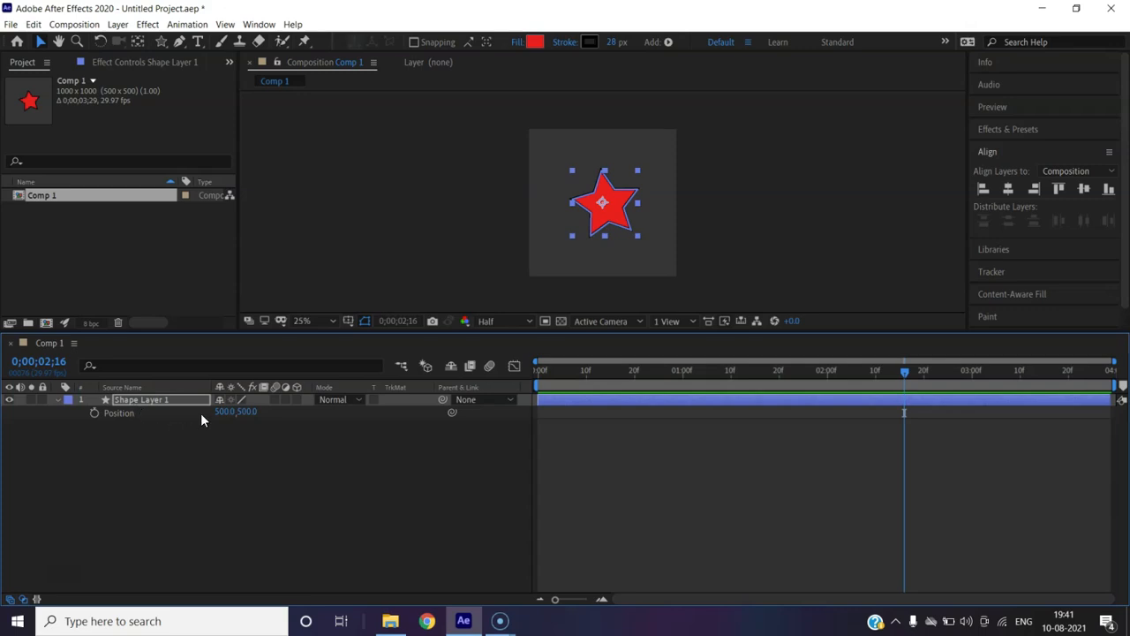
pyautogui.moveTo(906, 369); pyautogui.dragTo(507, 390)
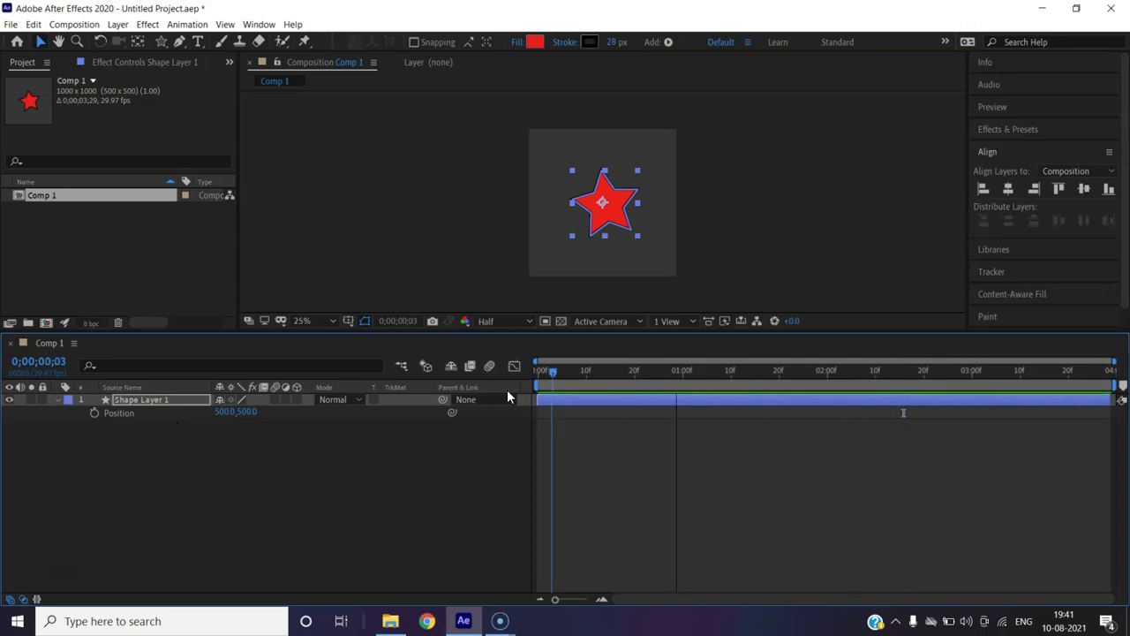
pyautogui.click(94, 412)
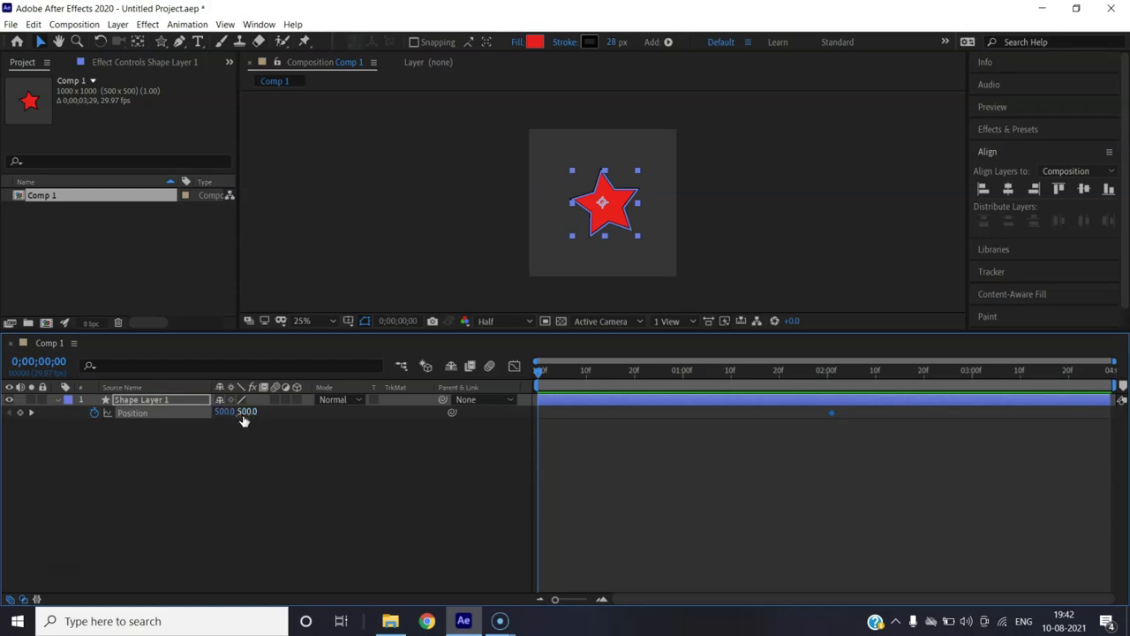
pyautogui.moveTo(243, 417); pyautogui.dragTo(99, 633)
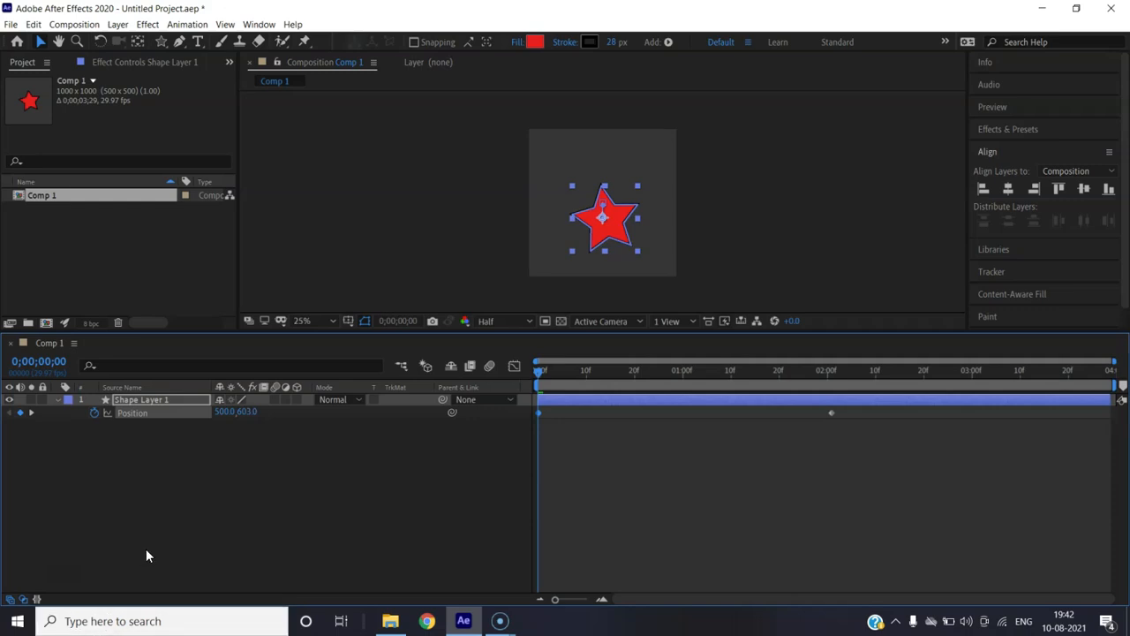
pyautogui.click(246, 411)
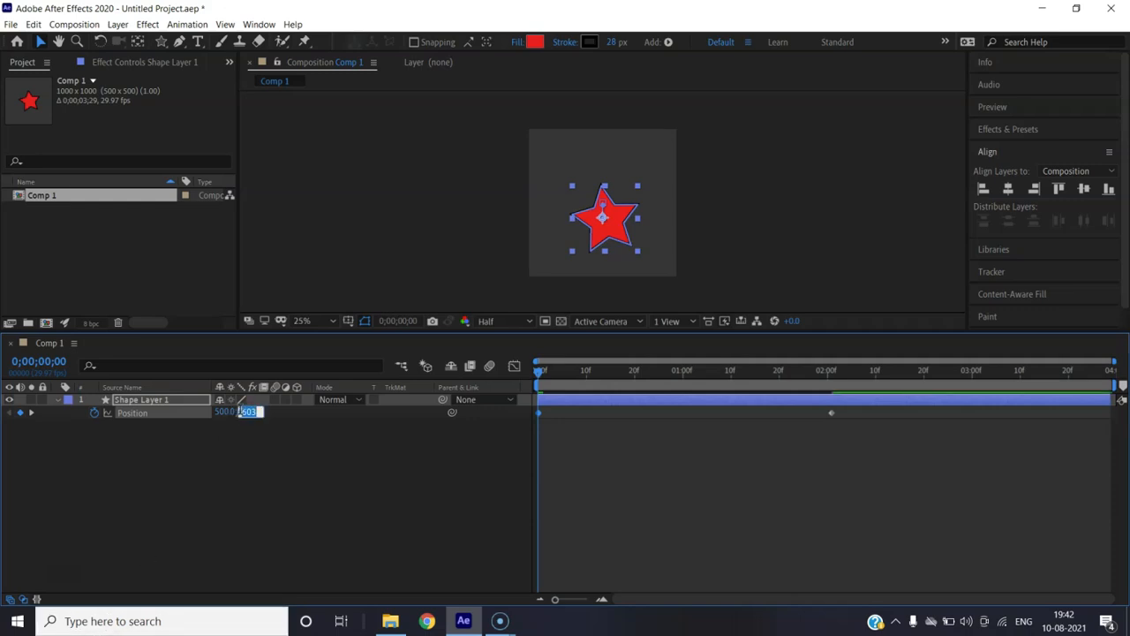
pyautogui.write('1000')
pyautogui.press('Return')
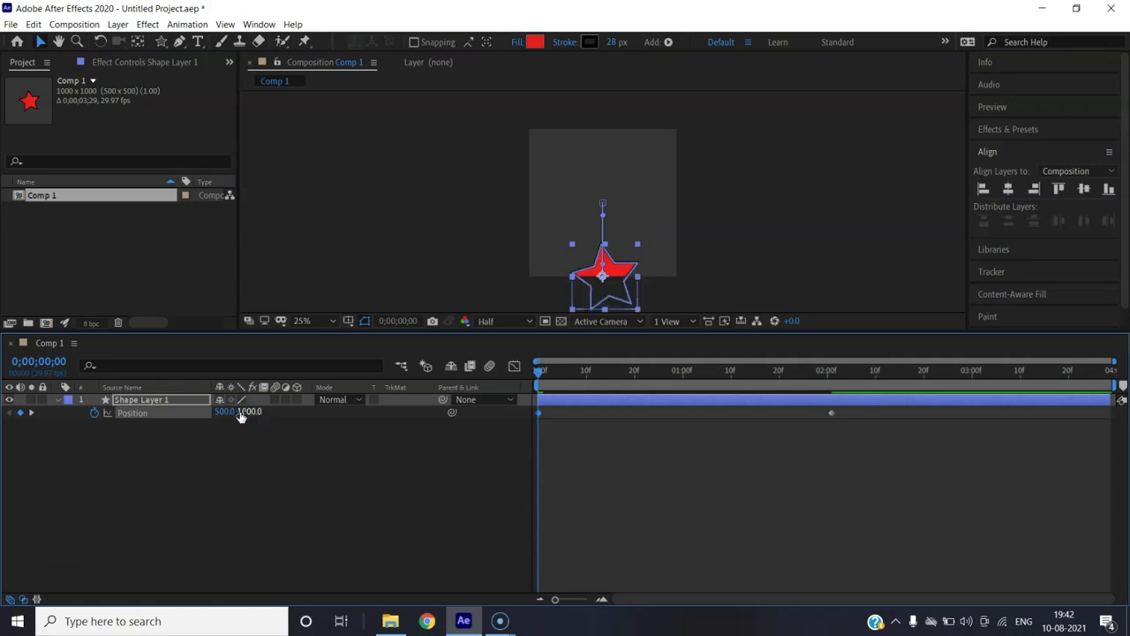
pyautogui.click(247, 411)
pyautogui.write('1300')
pyautogui.press('Return')
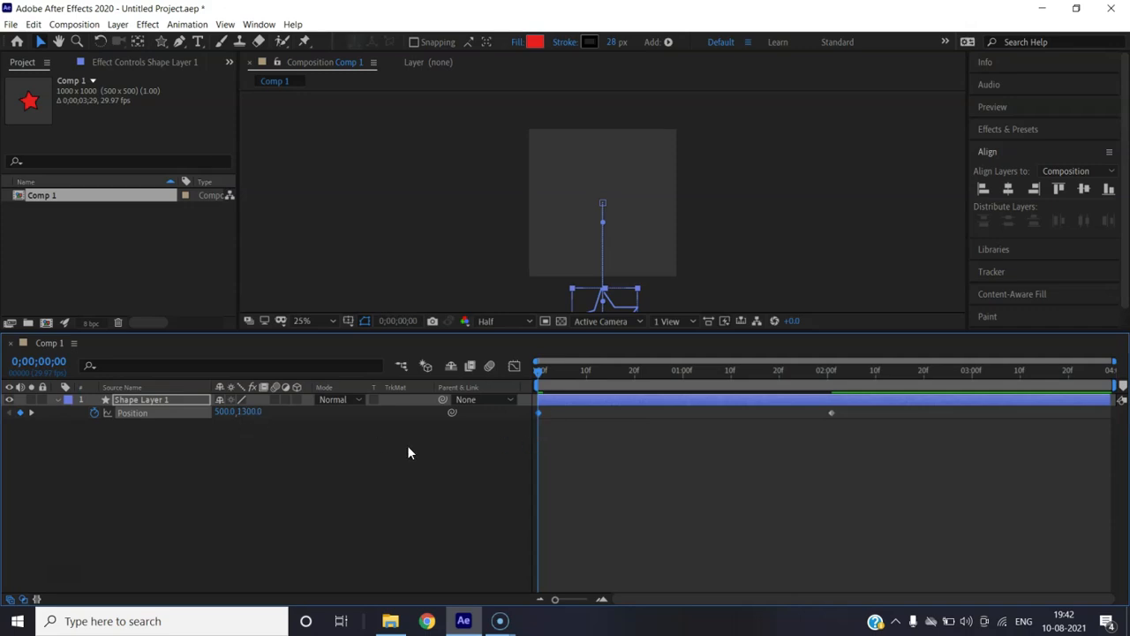
pyautogui.moveTo(543, 373); pyautogui.dragTo(532, 413)
pyautogui.press('space')
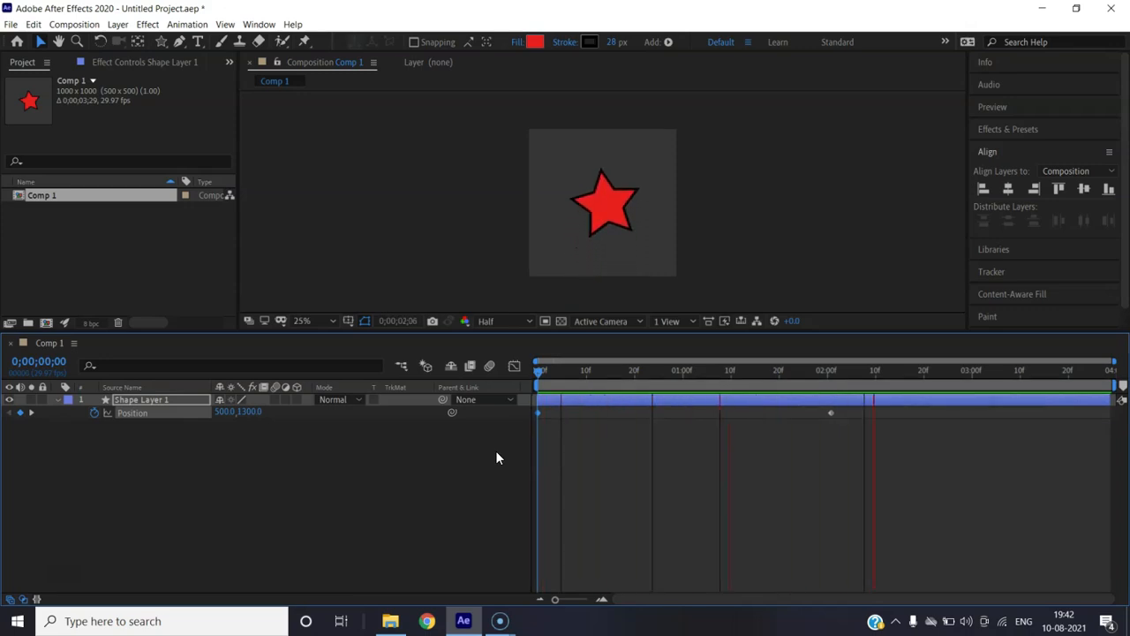
pyautogui.press('space')
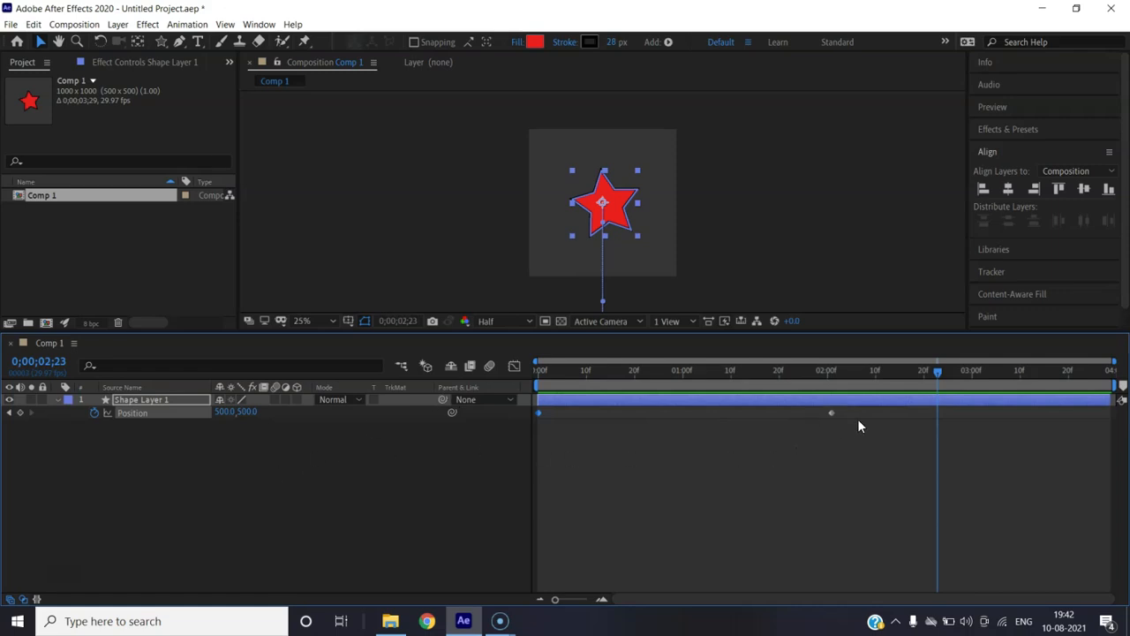
pyautogui.moveTo(848, 410); pyautogui.dragTo(524, 421)
pyautogui.press('Delete')
pyautogui.moveTo(917, 371); pyautogui.dragTo(508, 380)
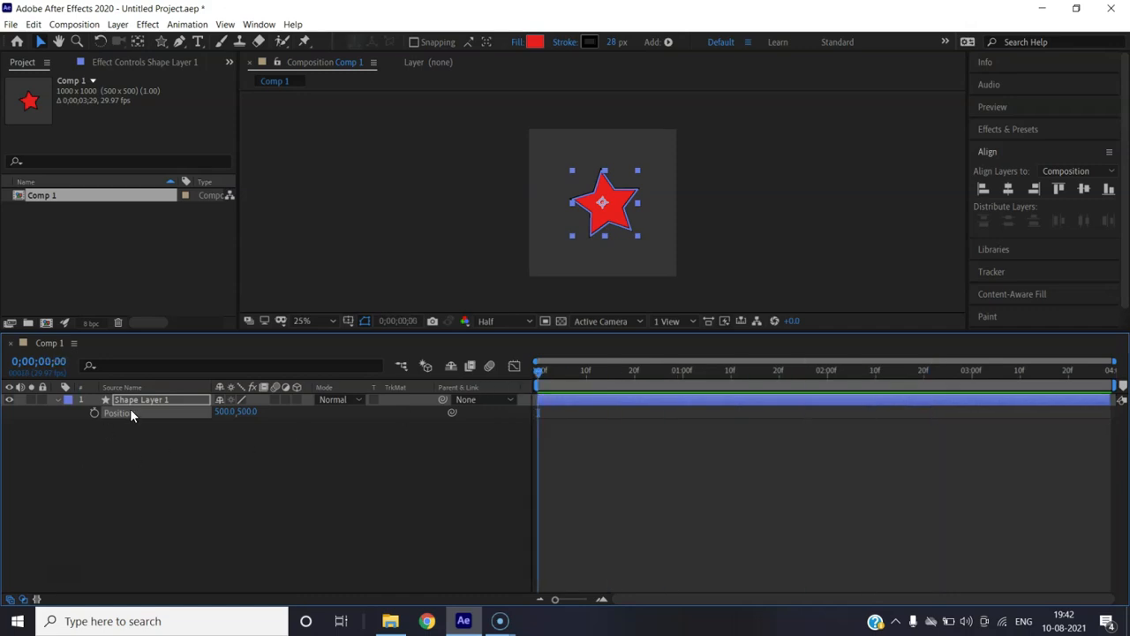
# Keyframe Rotation from 0 at the start to one full revolution at two seconds
pyautogui.press('r')
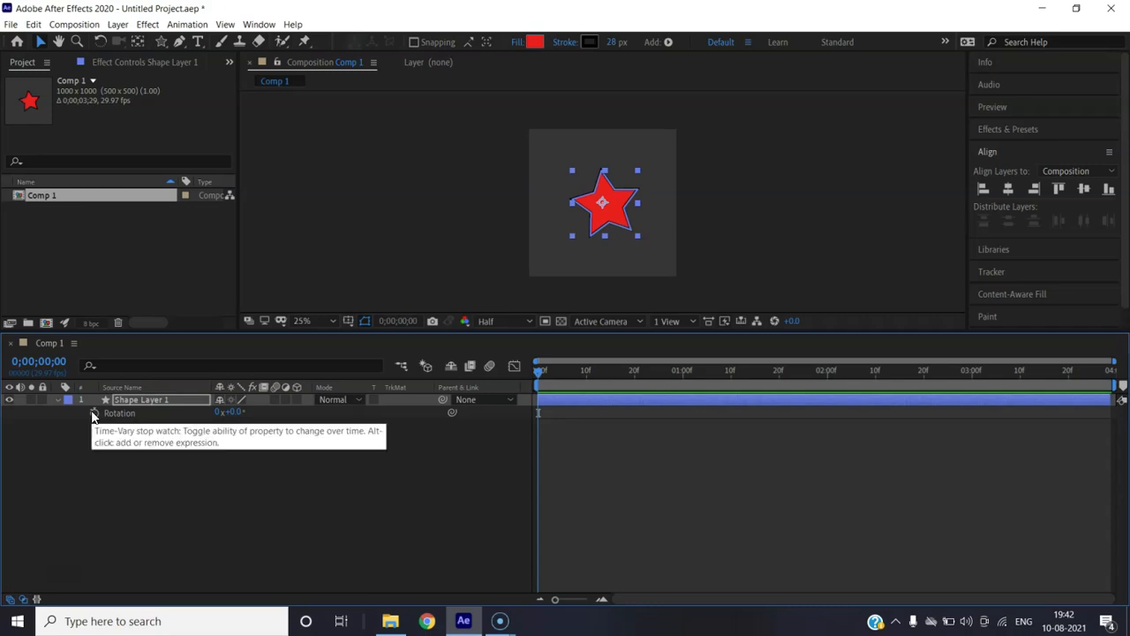
pyautogui.click(94, 414)
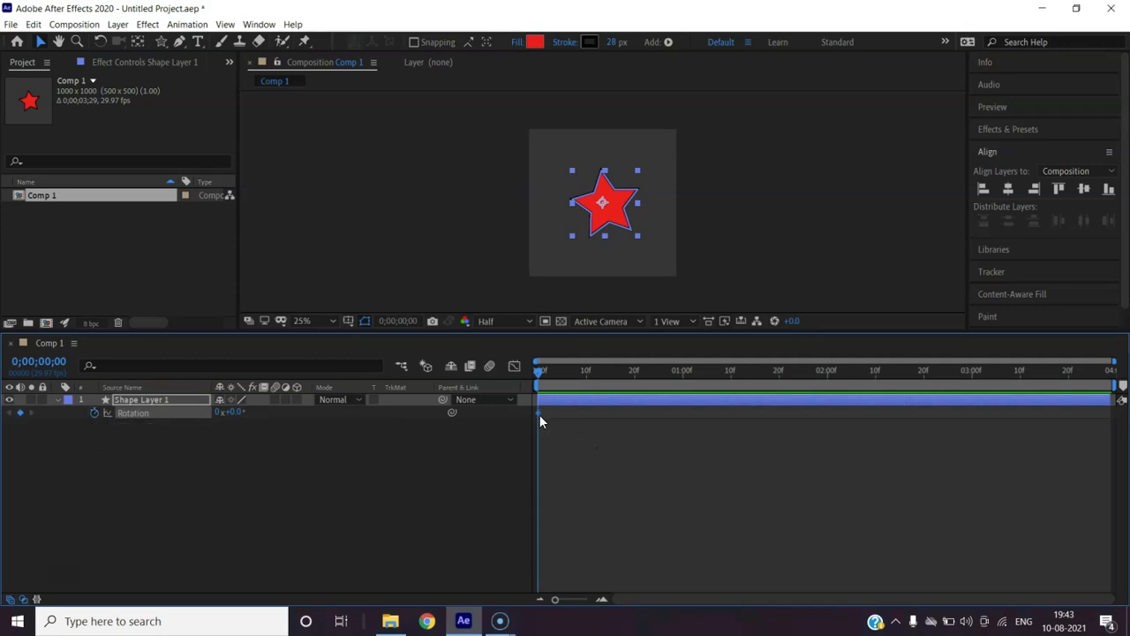
pyautogui.moveTo(549, 371); pyautogui.dragTo(827, 369)
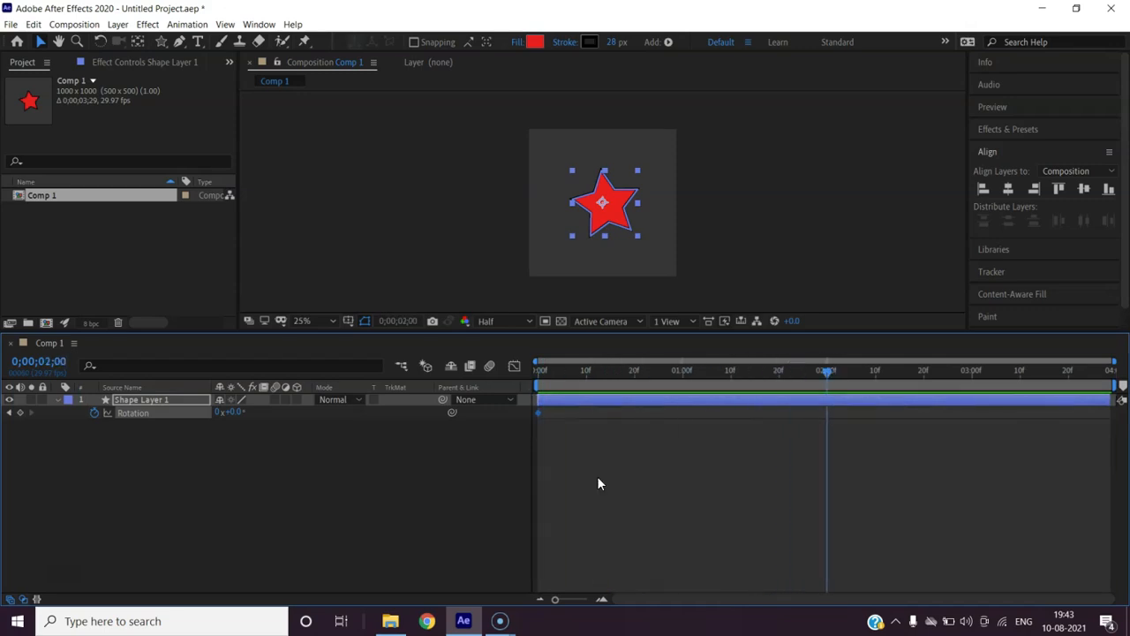
pyautogui.click(216, 413)
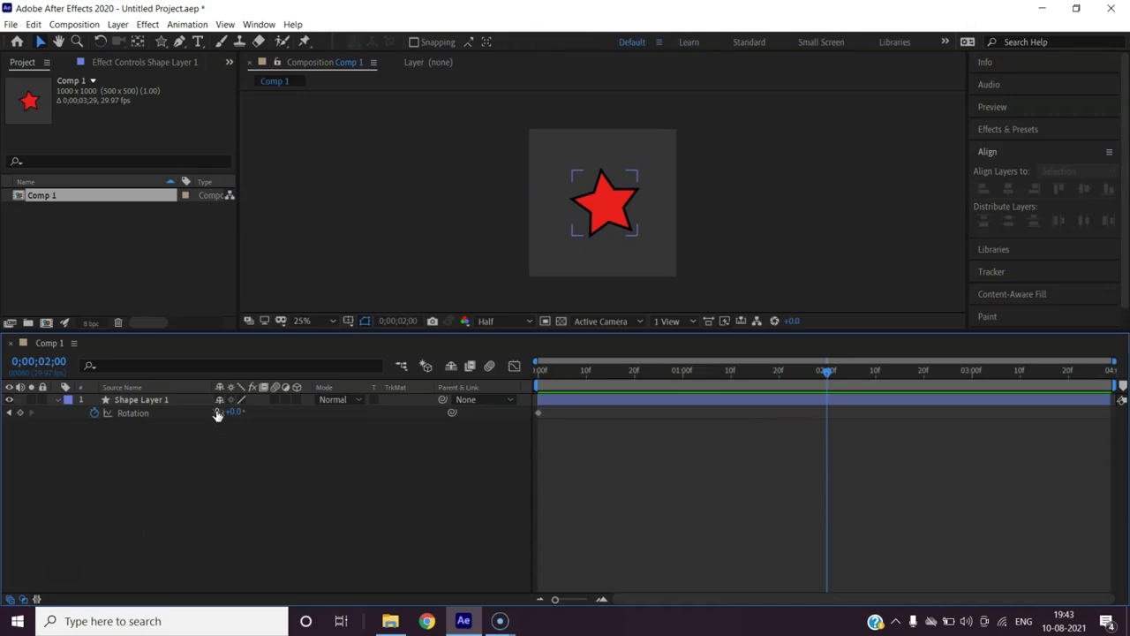
pyautogui.write('1')
pyautogui.press('Return')
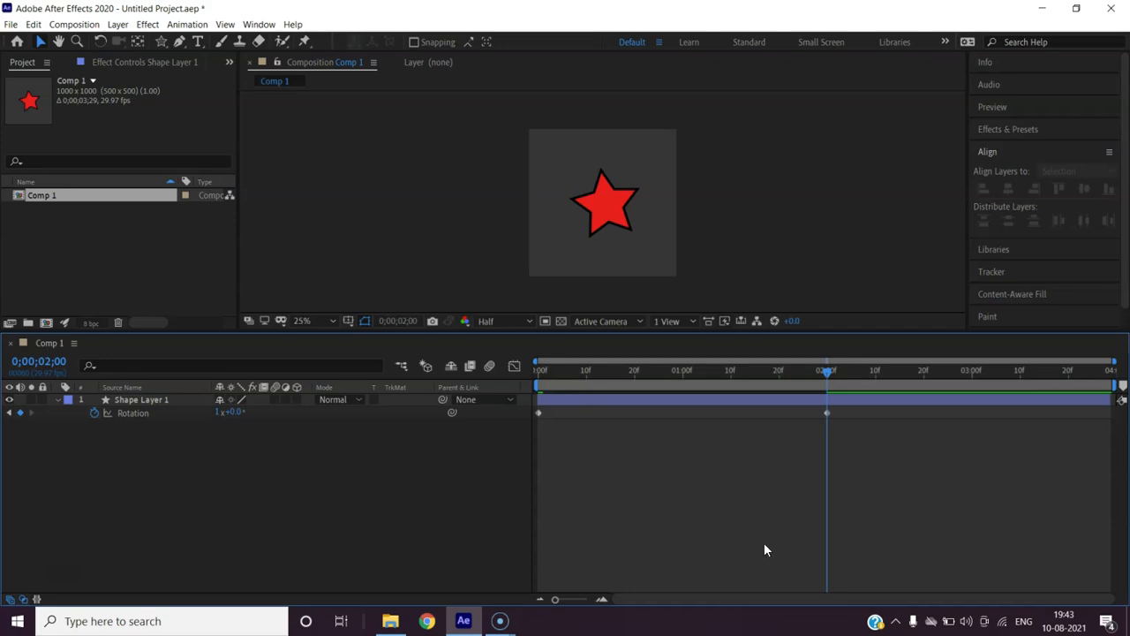
# Preview the spin, then remove all Rotation keyframes and return to the start
pyautogui.moveTo(827, 376); pyautogui.dragTo(502, 377)
pyautogui.press('space')
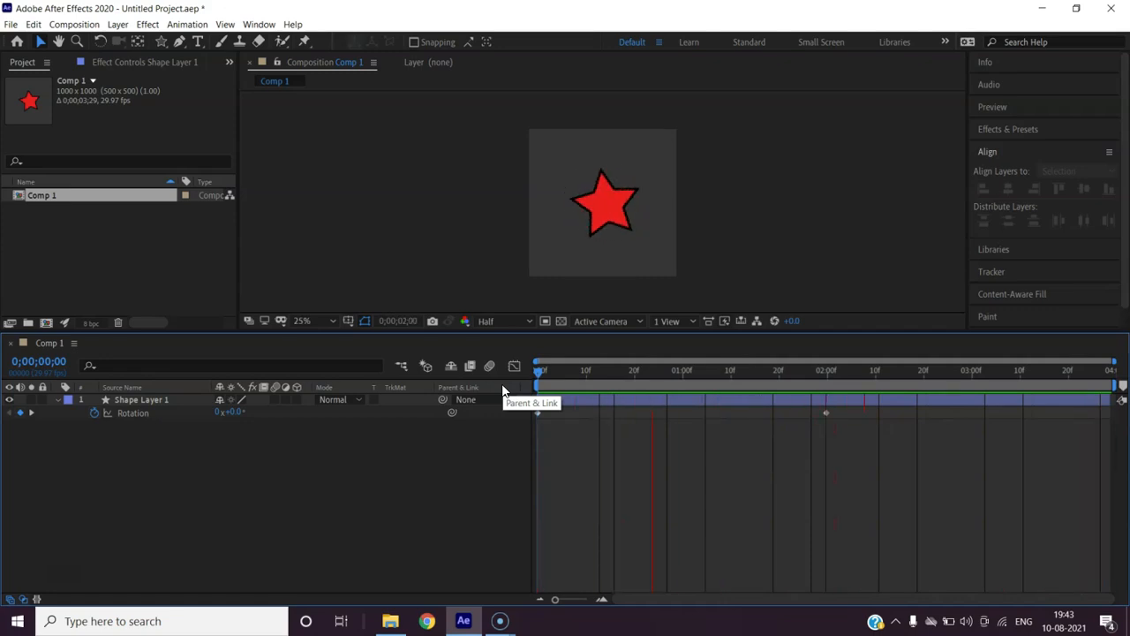
pyautogui.press('space')
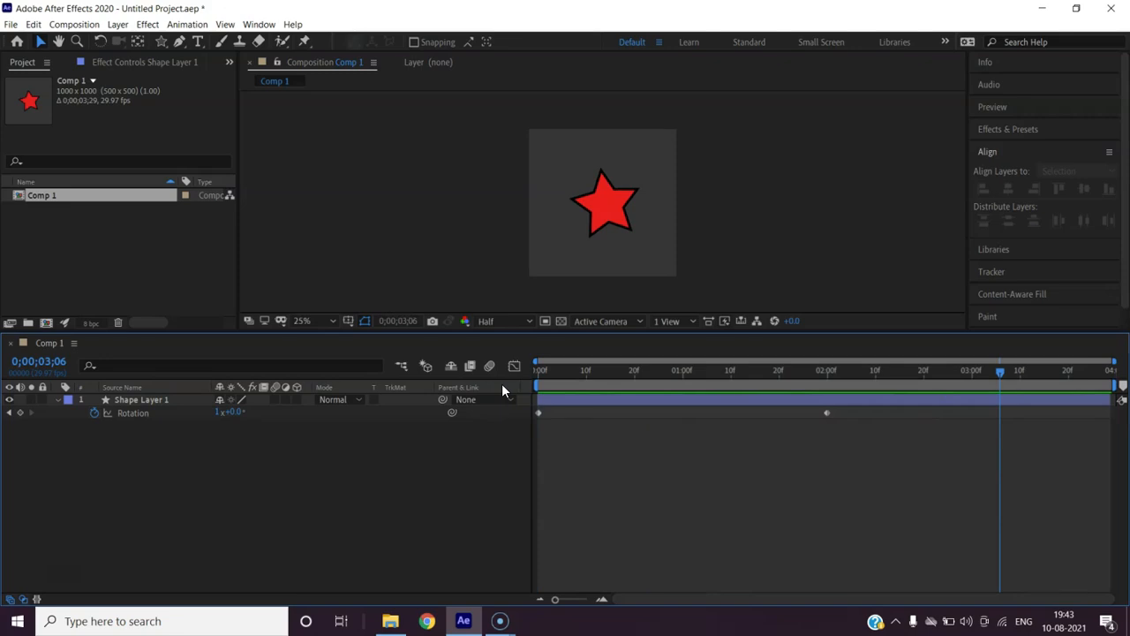
pyautogui.click(94, 412)
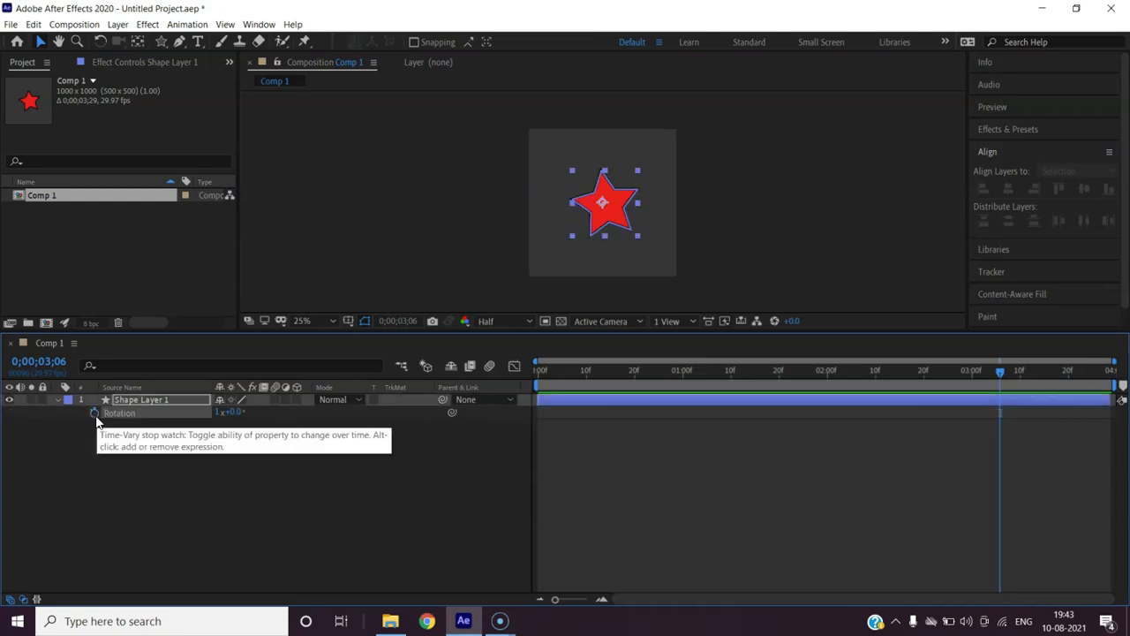
pyautogui.click(500, 620)
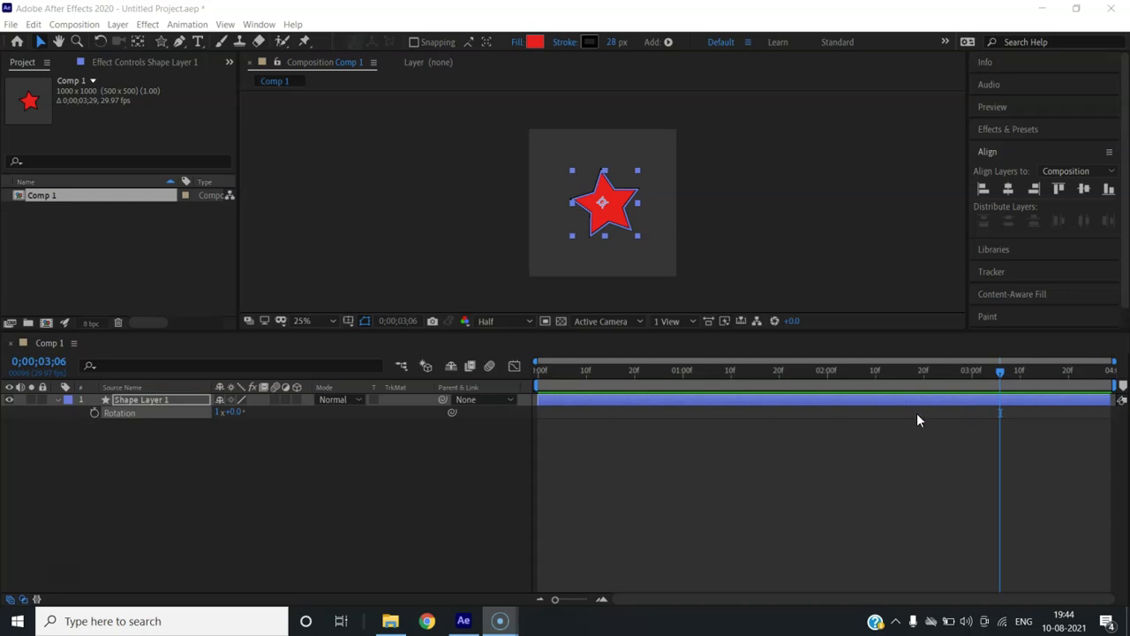
pyautogui.moveTo(998, 370); pyautogui.dragTo(518, 390)
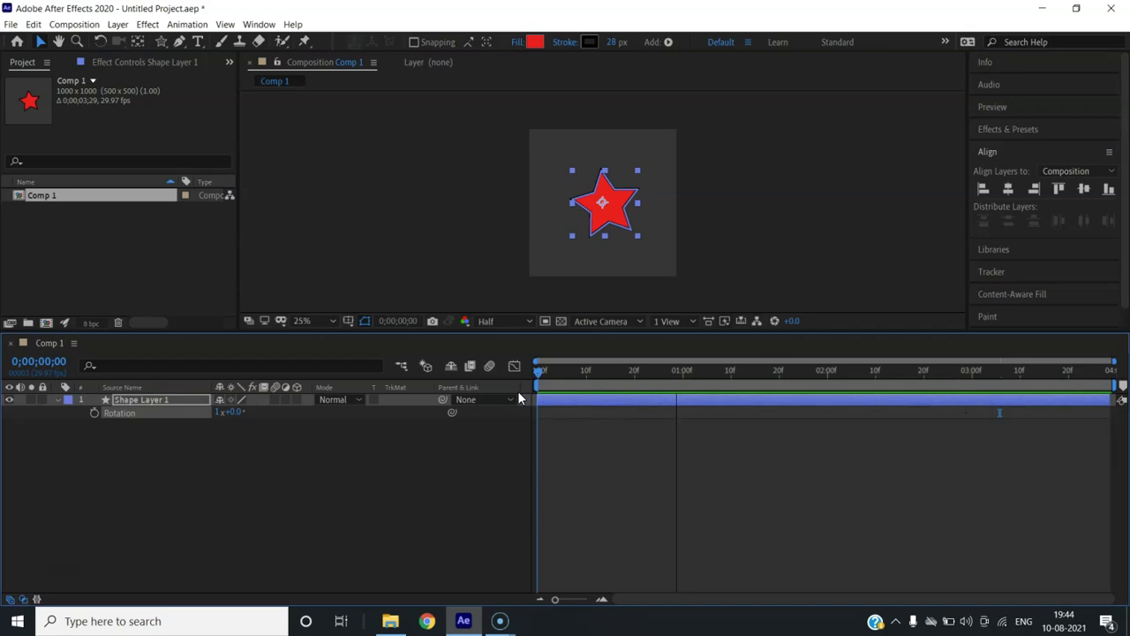
# Keyframe Position so the star starts at Y 1300 and reaches centre by two seconds
pyautogui.click(57, 400)
pyautogui.click(57, 399)
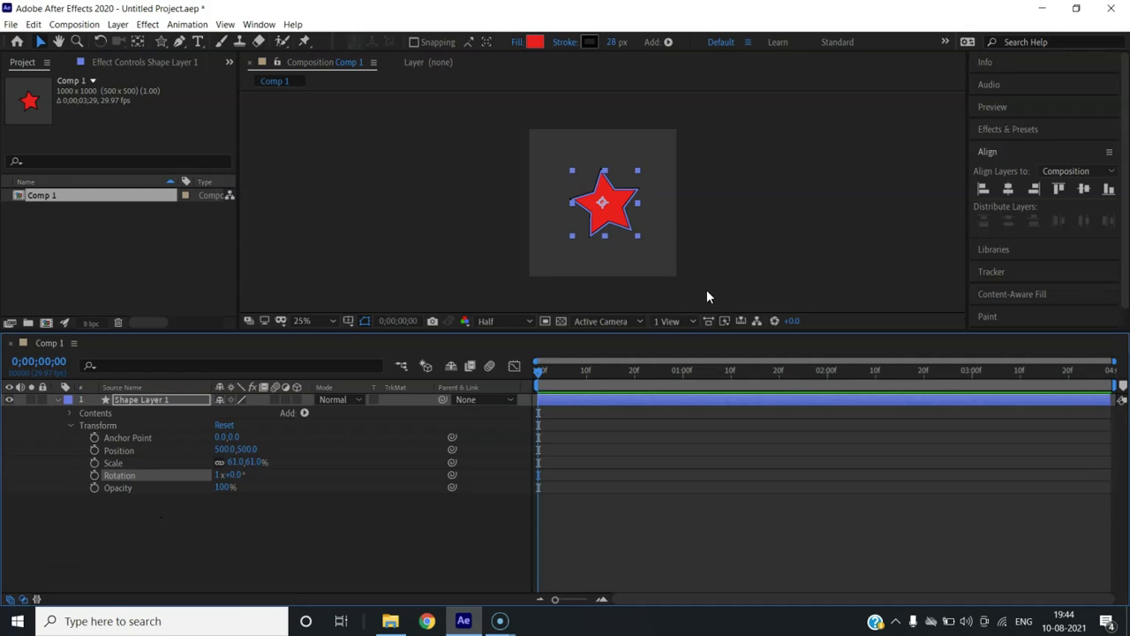
pyautogui.click(94, 451)
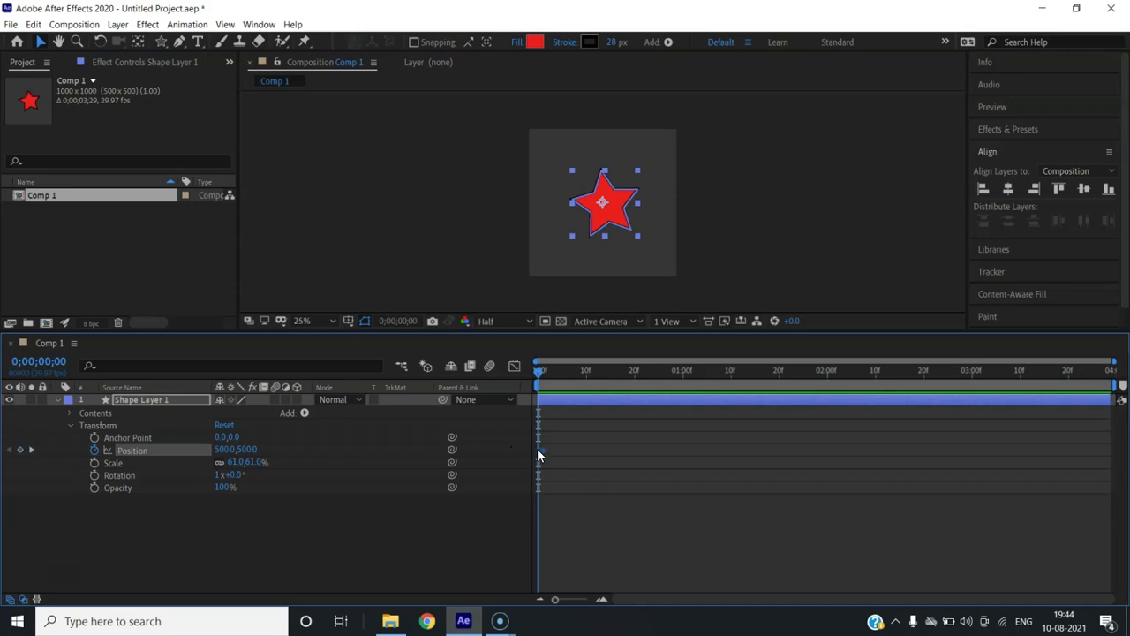
pyautogui.moveTo(536, 449); pyautogui.dragTo(831, 444)
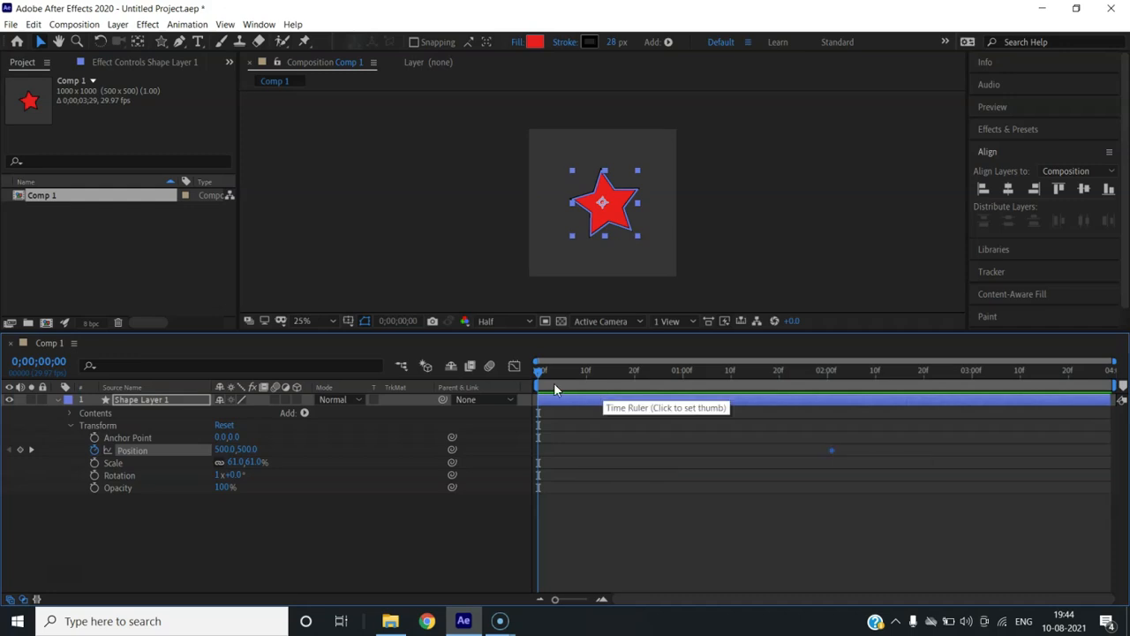
pyautogui.click(237, 450)
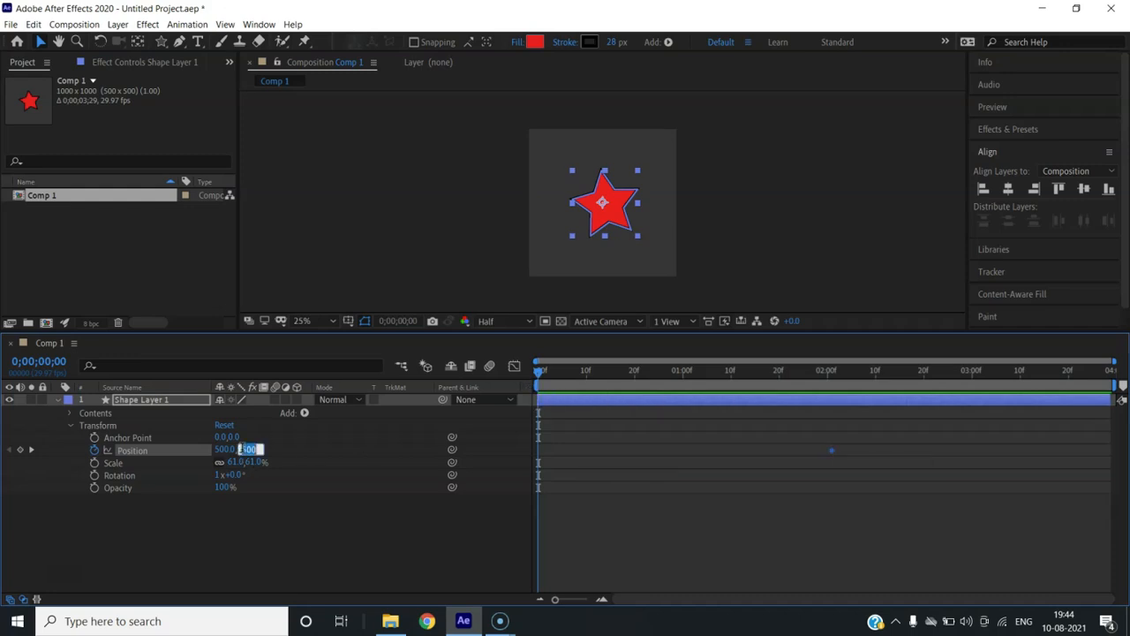
pyautogui.write('1300')
pyautogui.press('Return')
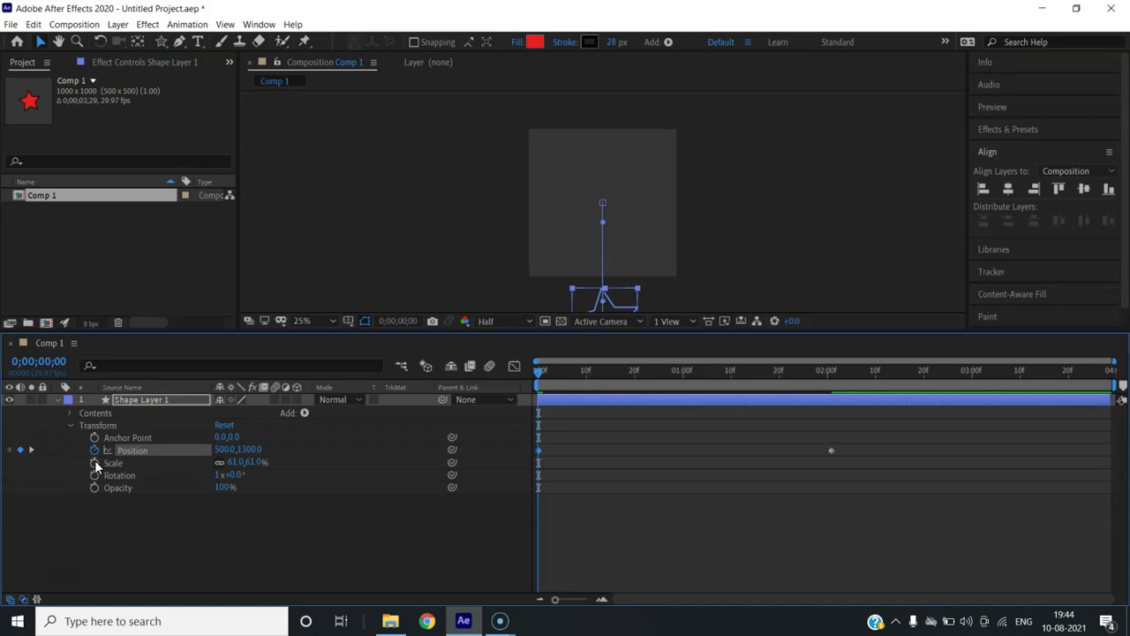
# Keyframe Scale from 61% at the start to 100% at 0;00;02;01
pyautogui.click(94, 461)
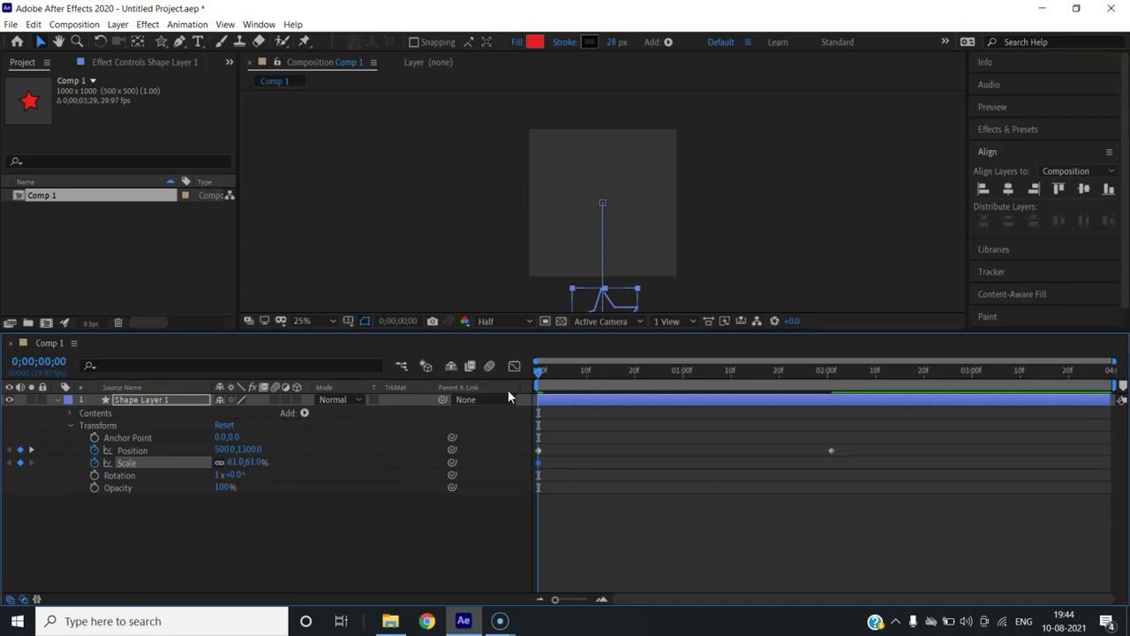
pyautogui.moveTo(539, 377); pyautogui.dragTo(834, 397)
pyautogui.click(234, 462)
pyautogui.write('100')
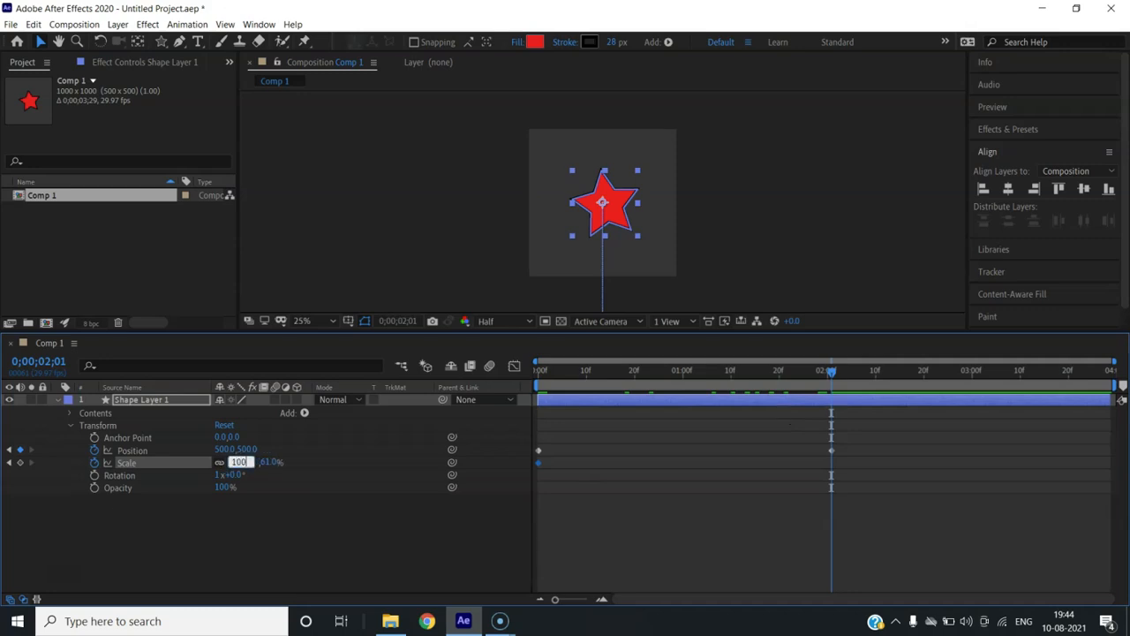
pyautogui.click(195, 531)
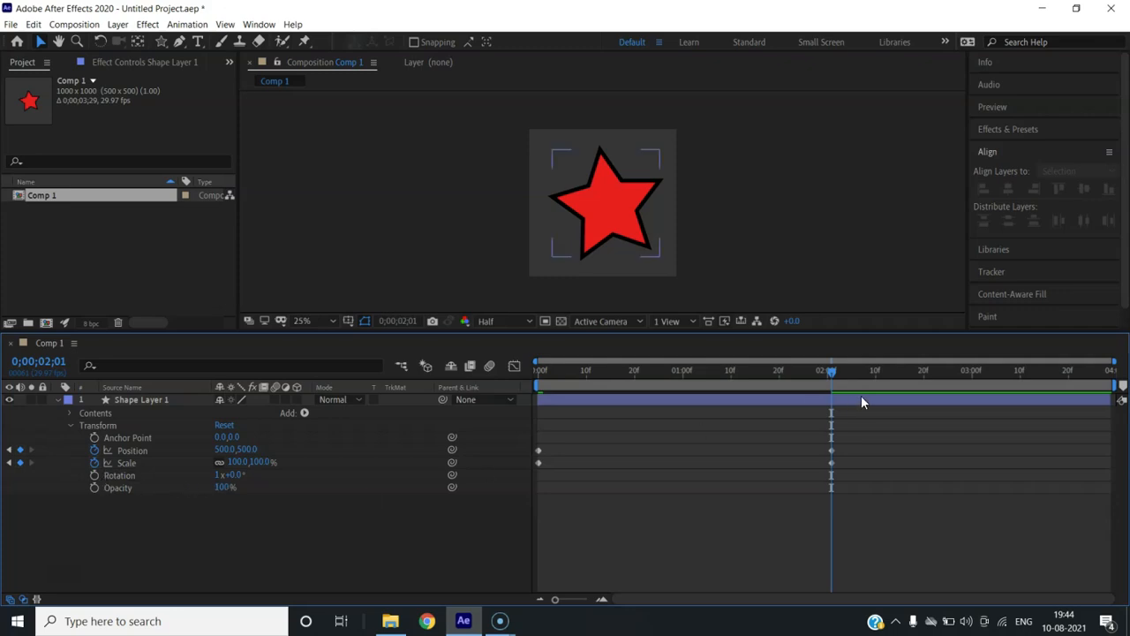
# Keyframe Rotation at one turn at 0;00;02;01 and 0x at the start
pyautogui.click(95, 475)
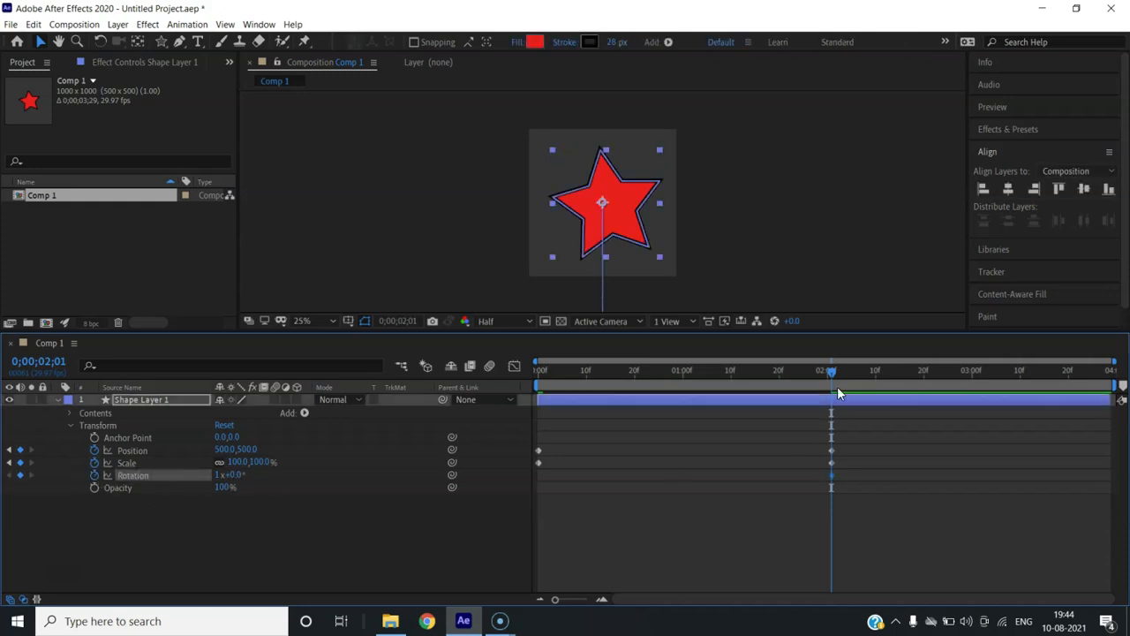
pyautogui.moveTo(832, 379); pyautogui.dragTo(525, 380)
pyautogui.click(219, 475)
pyautogui.write('0')
pyautogui.click(272, 547)
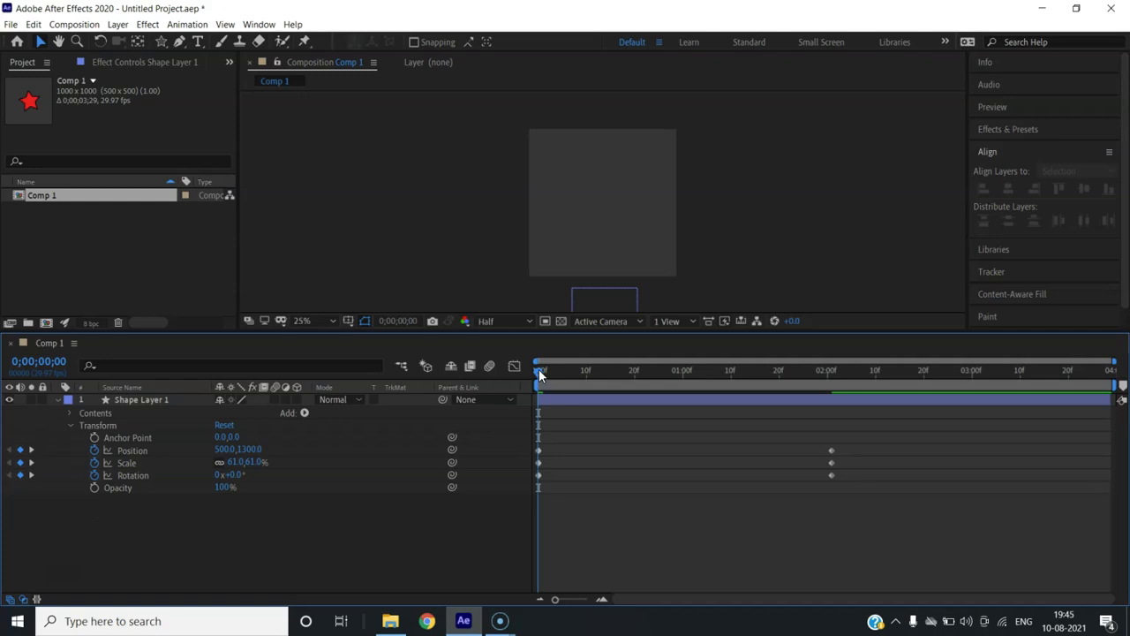
# Keyframe Opacity at 0% at the start, then edit its value at 0;00;02;01
pyautogui.click(95, 490)
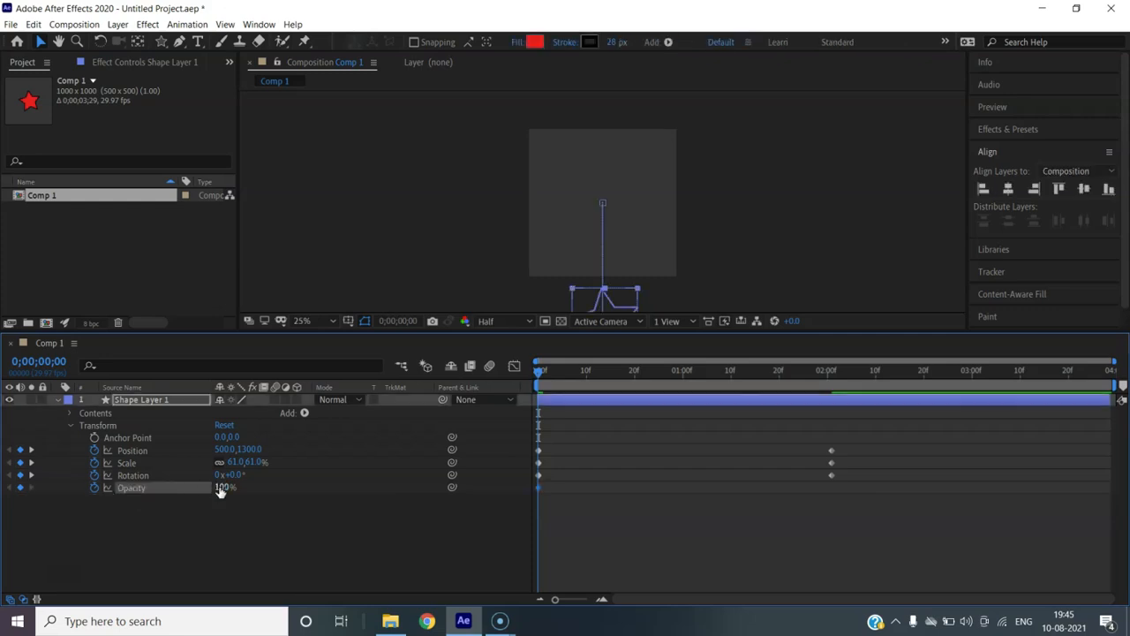
pyautogui.moveTo(225, 492); pyautogui.dragTo(102, 503)
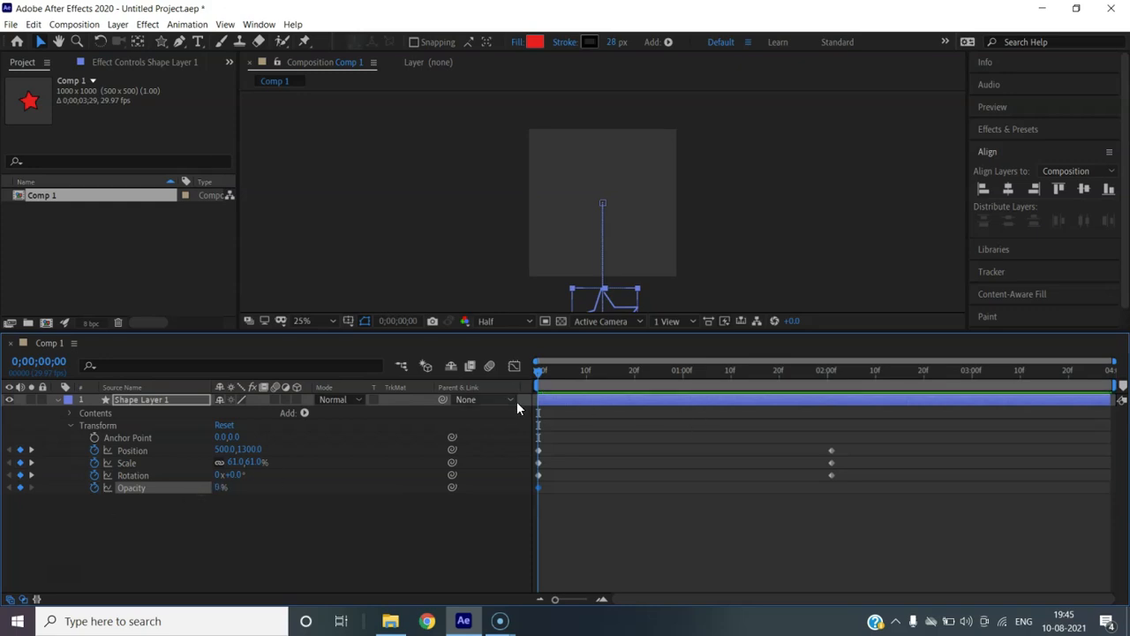
pyautogui.moveTo(541, 381); pyautogui.dragTo(828, 383)
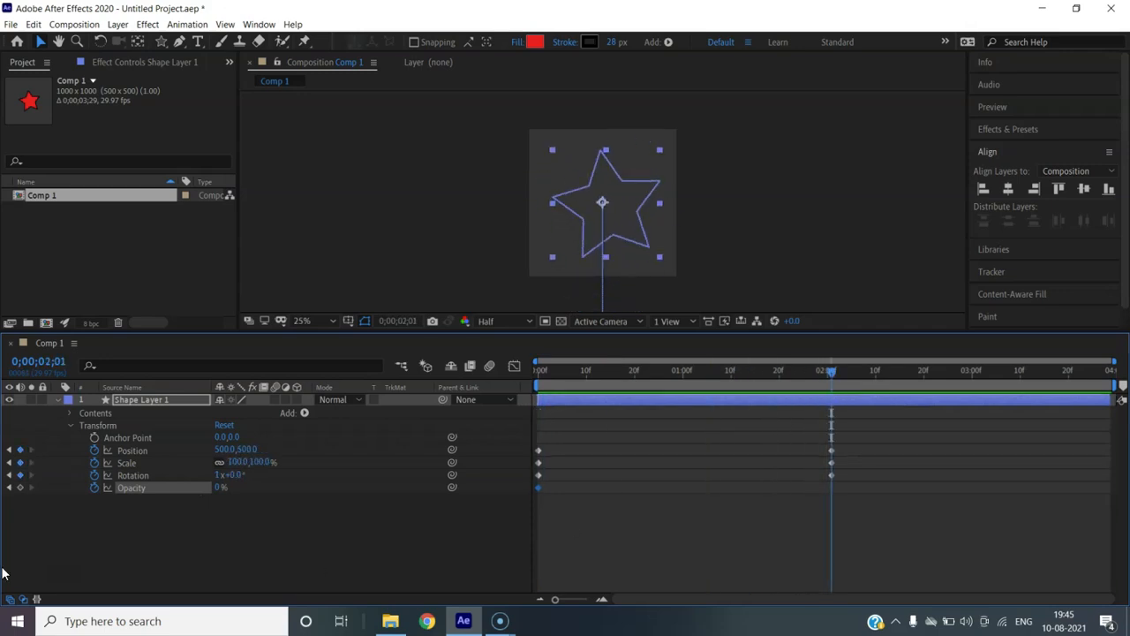
pyautogui.click(221, 487)
# Set Opacity to 100% at two seconds and preview the fade-in
pyautogui.write('100')
pyautogui.press('Return')
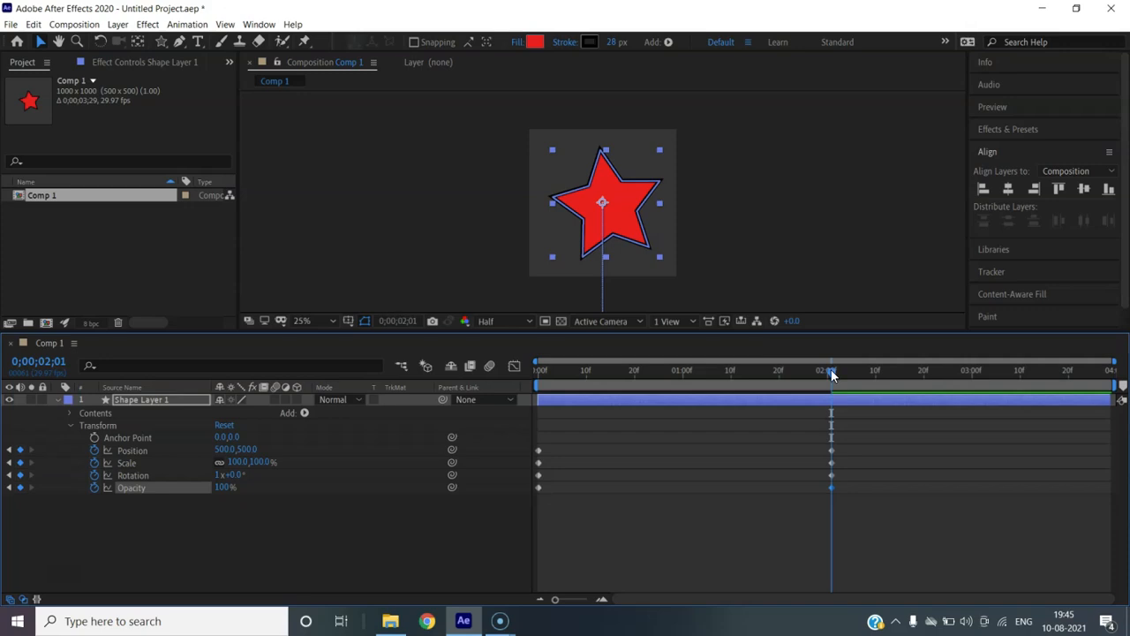
pyautogui.moveTo(831, 371); pyautogui.dragTo(490, 355)
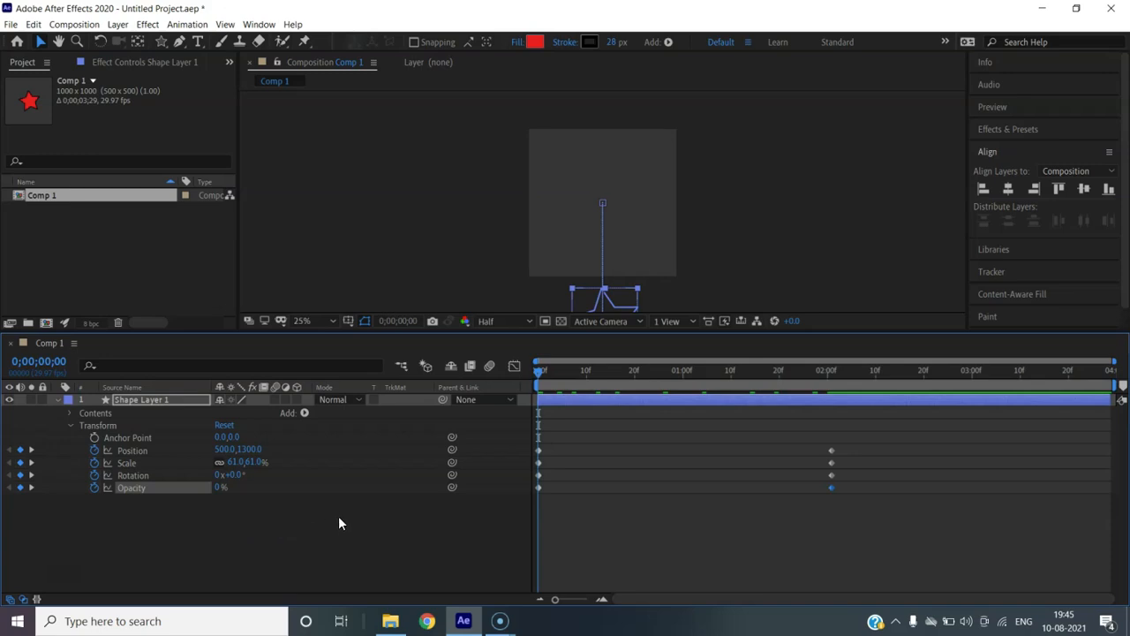
pyautogui.press('space')
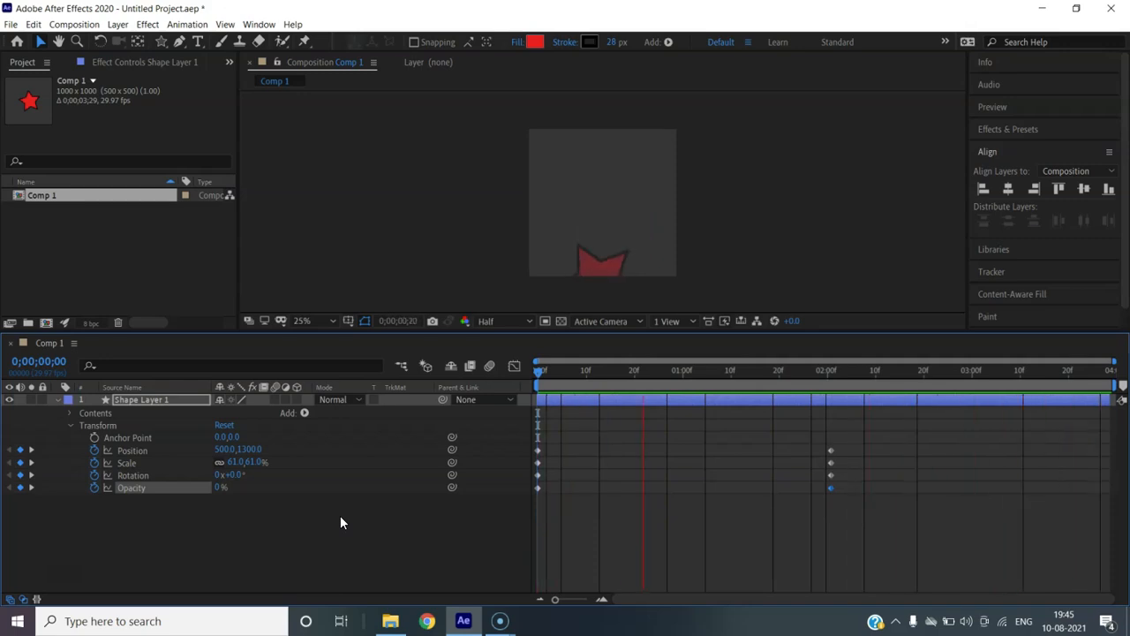
pyautogui.press('space')
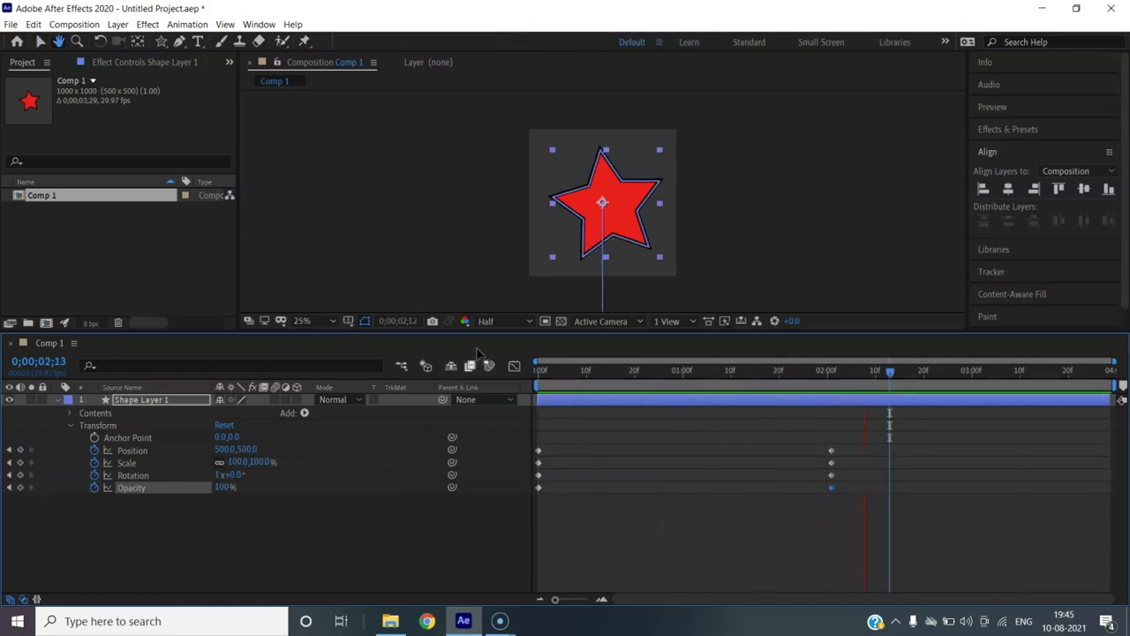
# Preview again, then delete the 100% Opacity keyframe at 2;01
pyautogui.moveTo(889, 370); pyautogui.dragTo(515, 401)
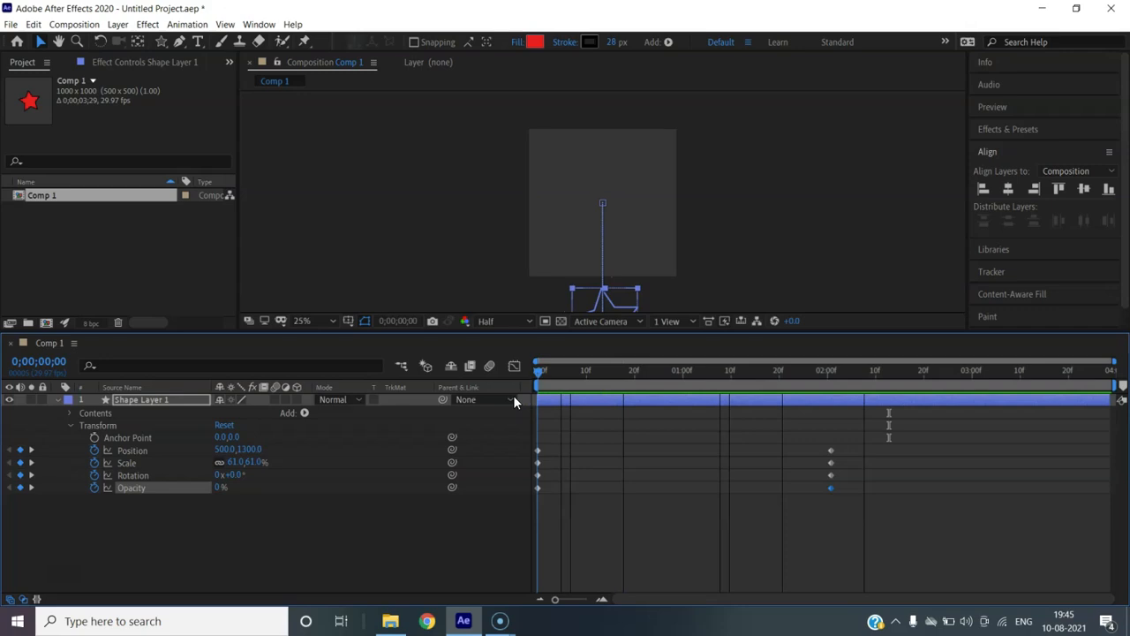
pyautogui.press('space')
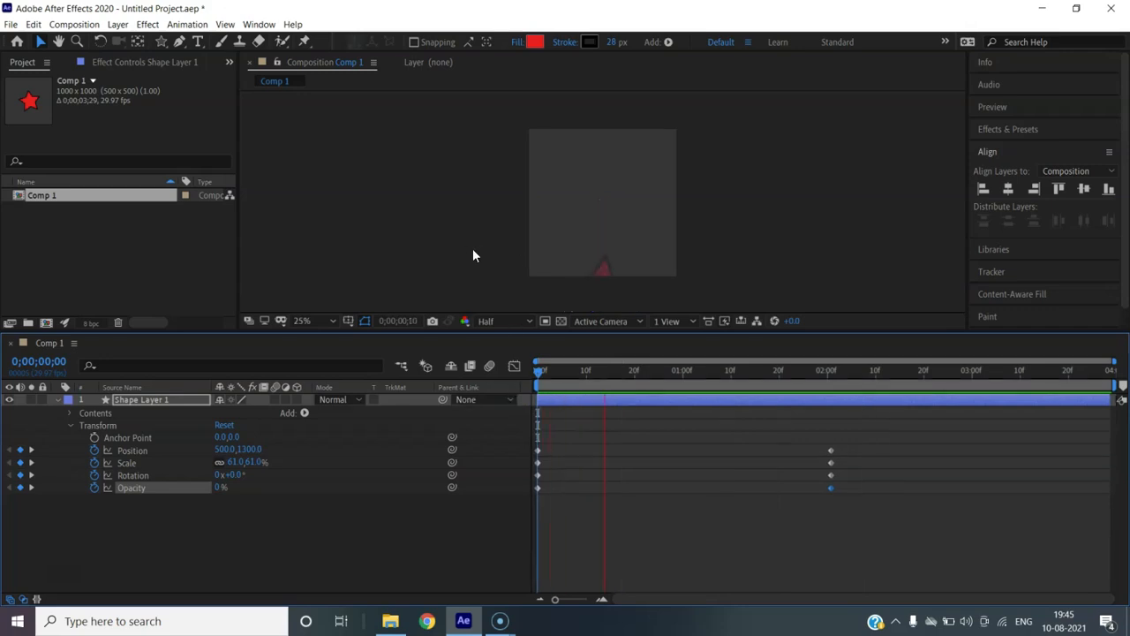
pyautogui.press('space')
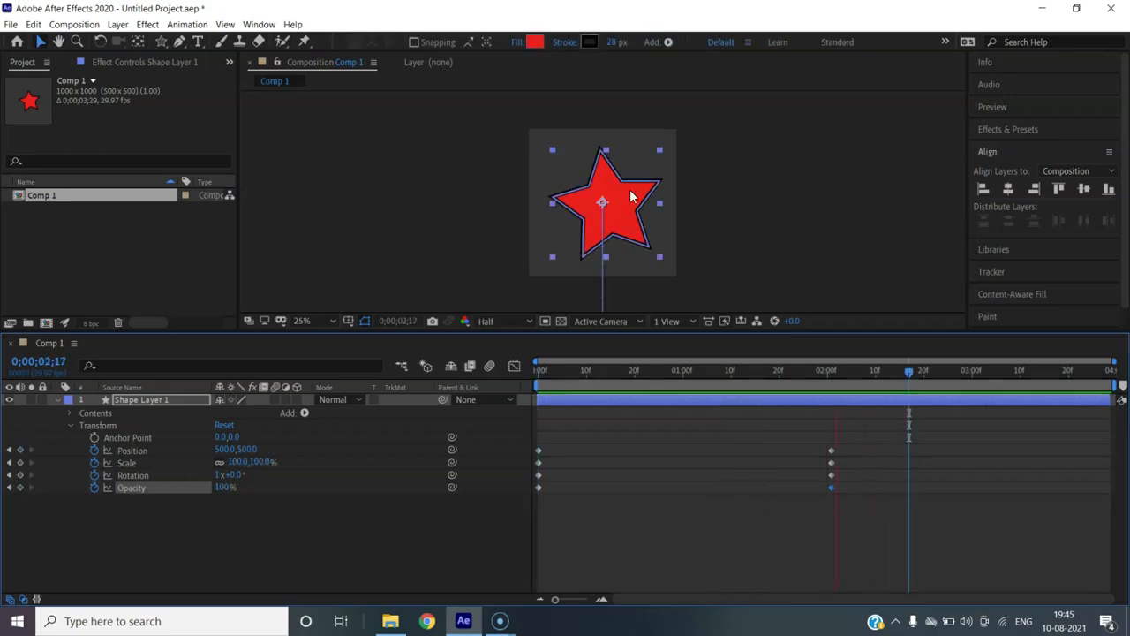
pyautogui.press('Delete')
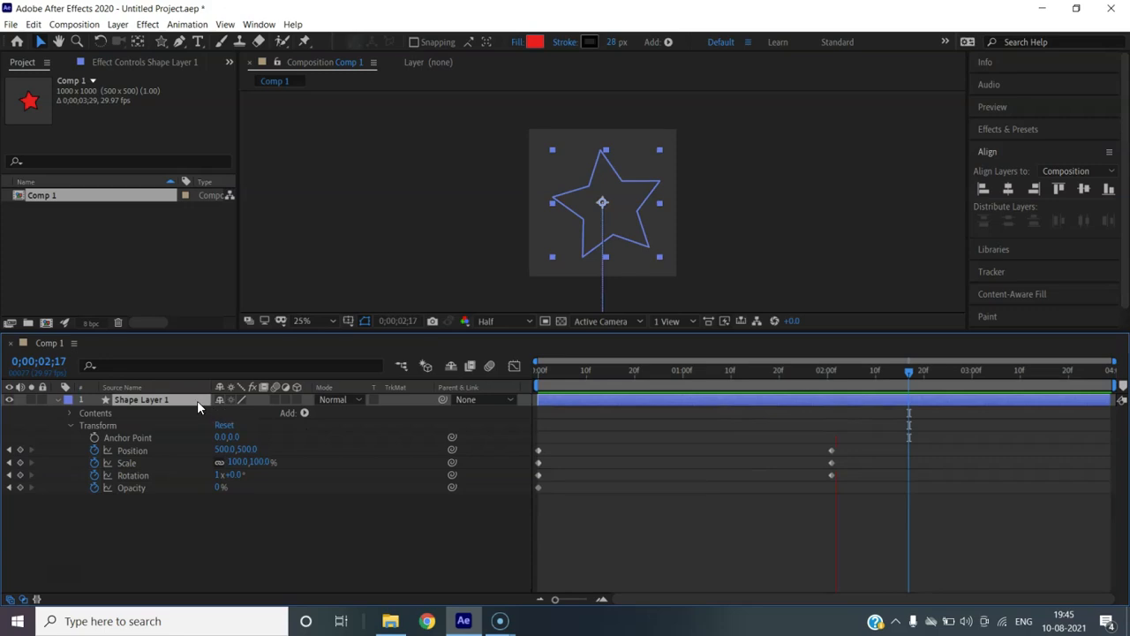
# Delete the star layer and draw a red square with the Rectangle tool
pyautogui.press('Delete')
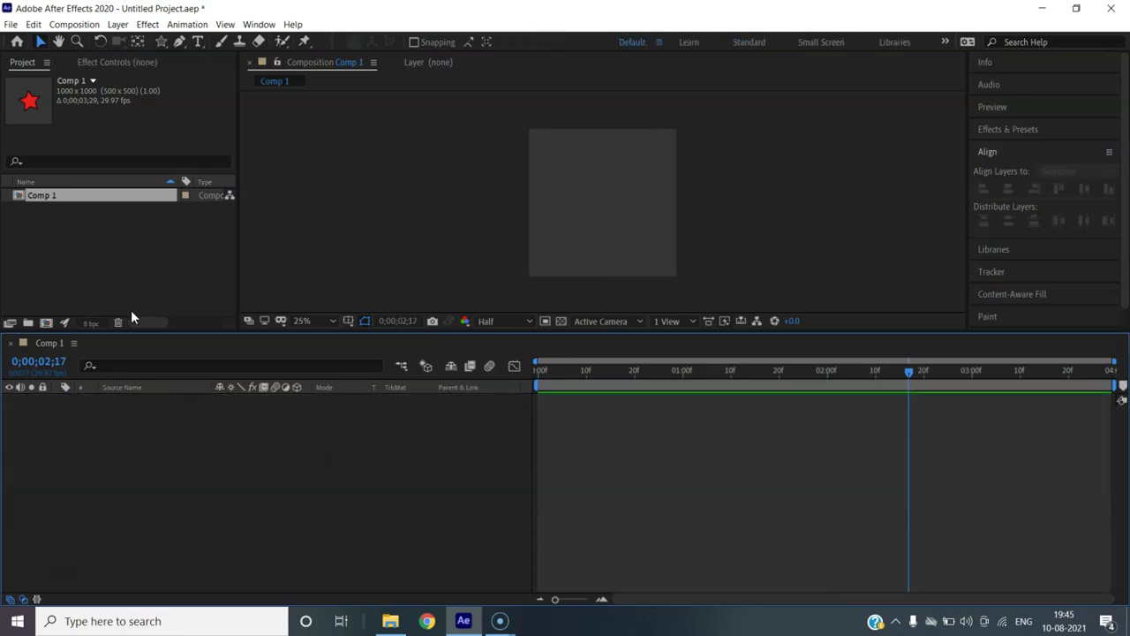
pyautogui.moveTo(162, 36); pyautogui.dragTo(218, 41)
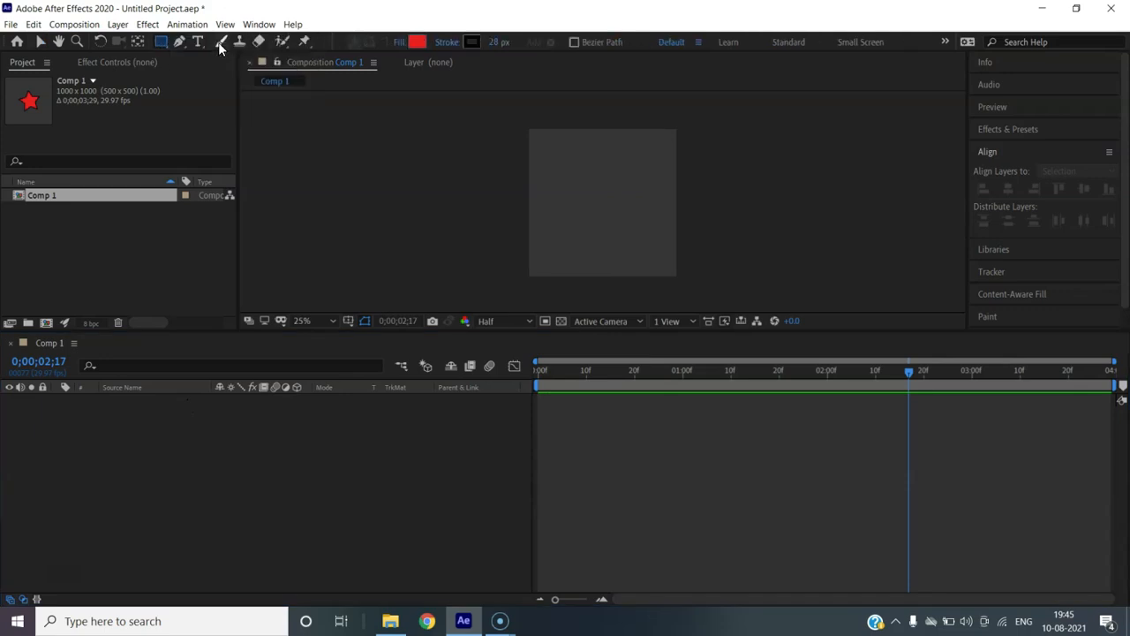
pyautogui.click(556, 179)
pyautogui.moveTo(558, 179); pyautogui.dragTo(640, 262)
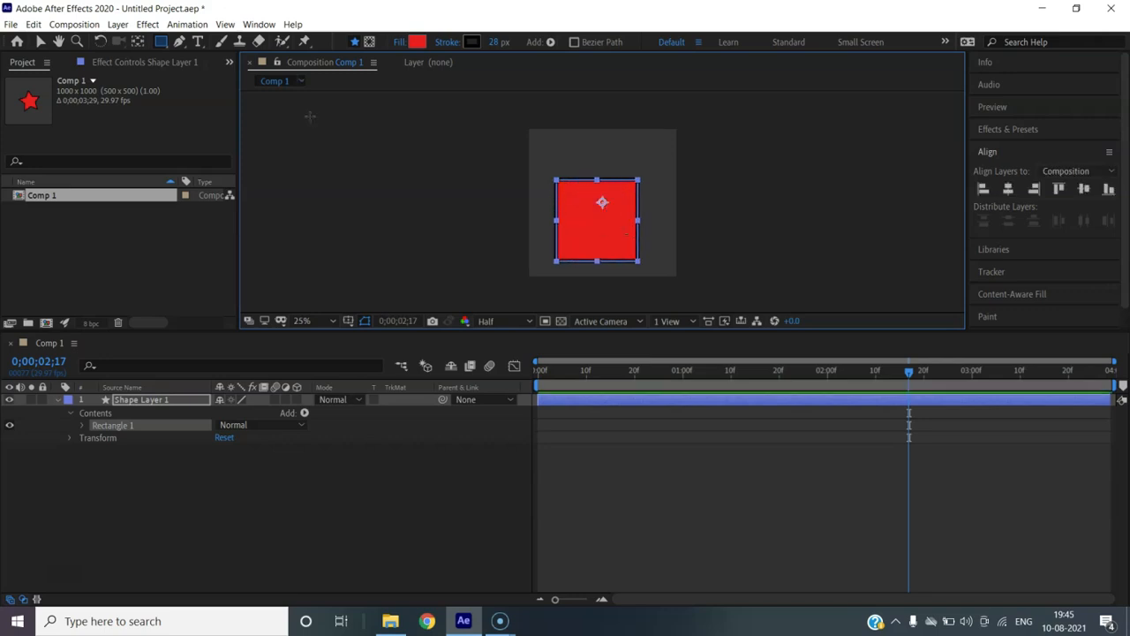
# Centre the square in the composition and expand its Transform properties
pyautogui.click(40, 41)
pyautogui.moveTo(592, 211); pyautogui.dragTo(599, 199)
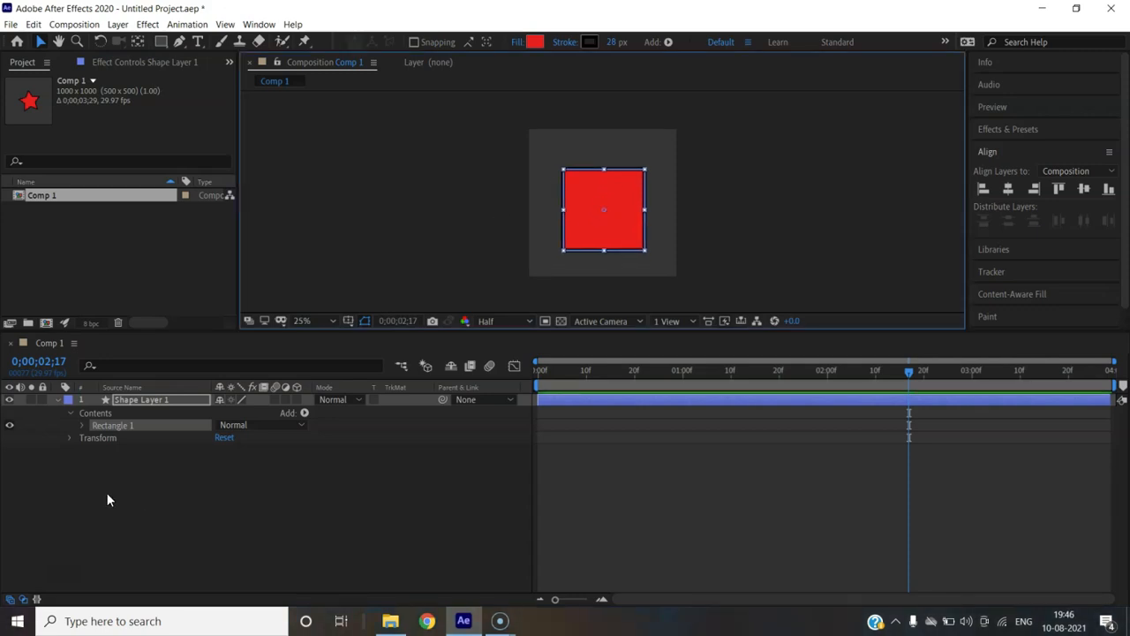
pyautogui.click(71, 438)
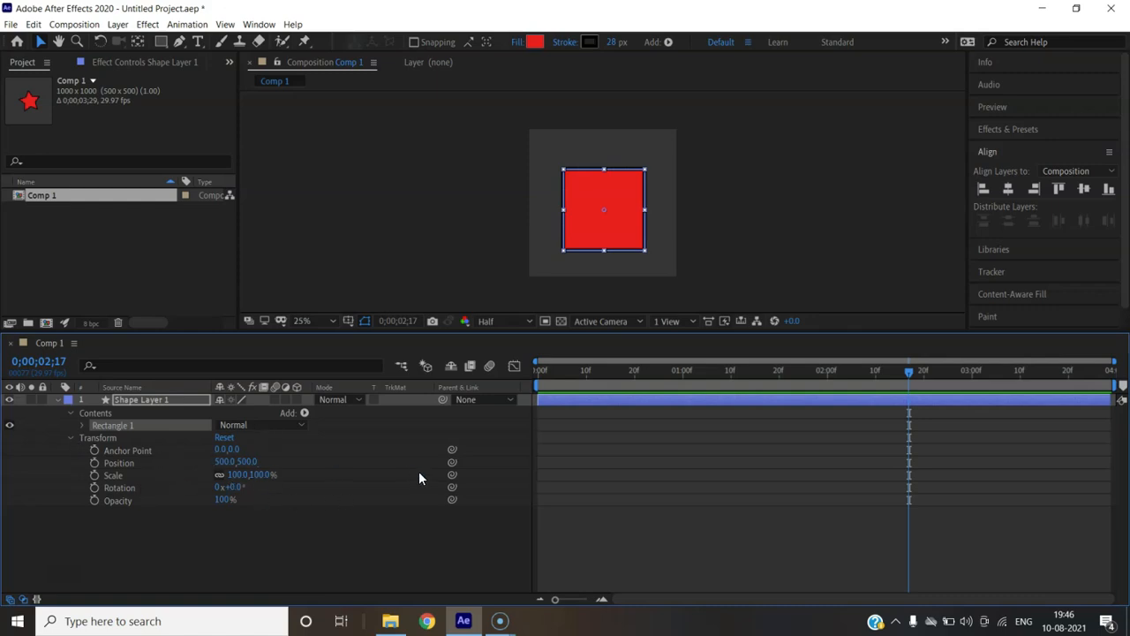
# Add Position keyframes: centred at the end, below the frame at time 0
pyautogui.click(95, 463)
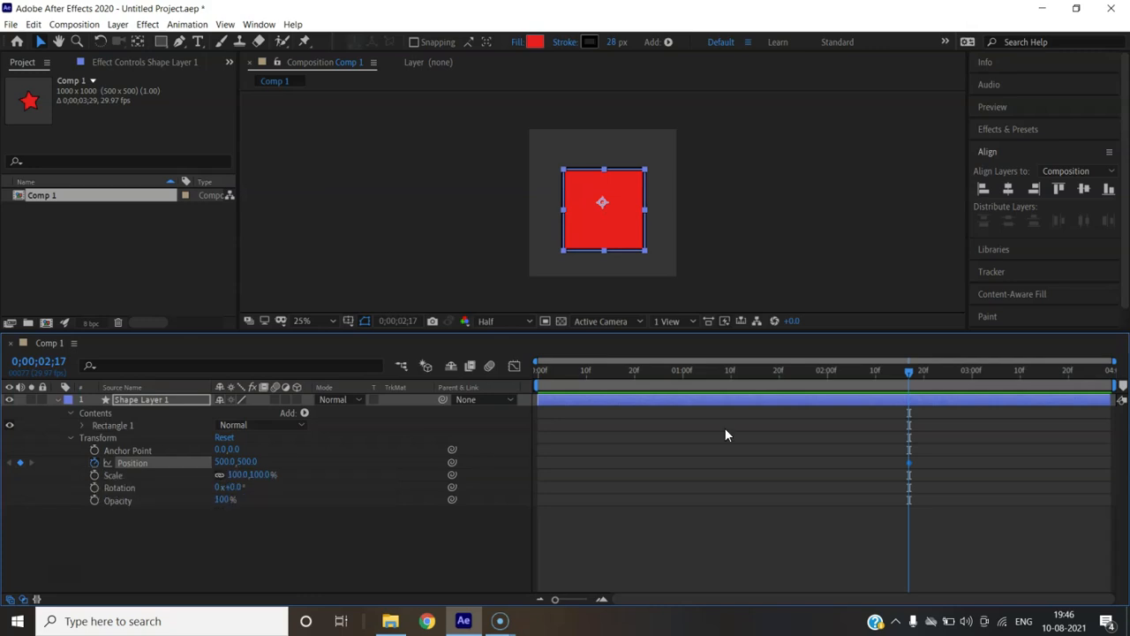
pyautogui.press('Home')
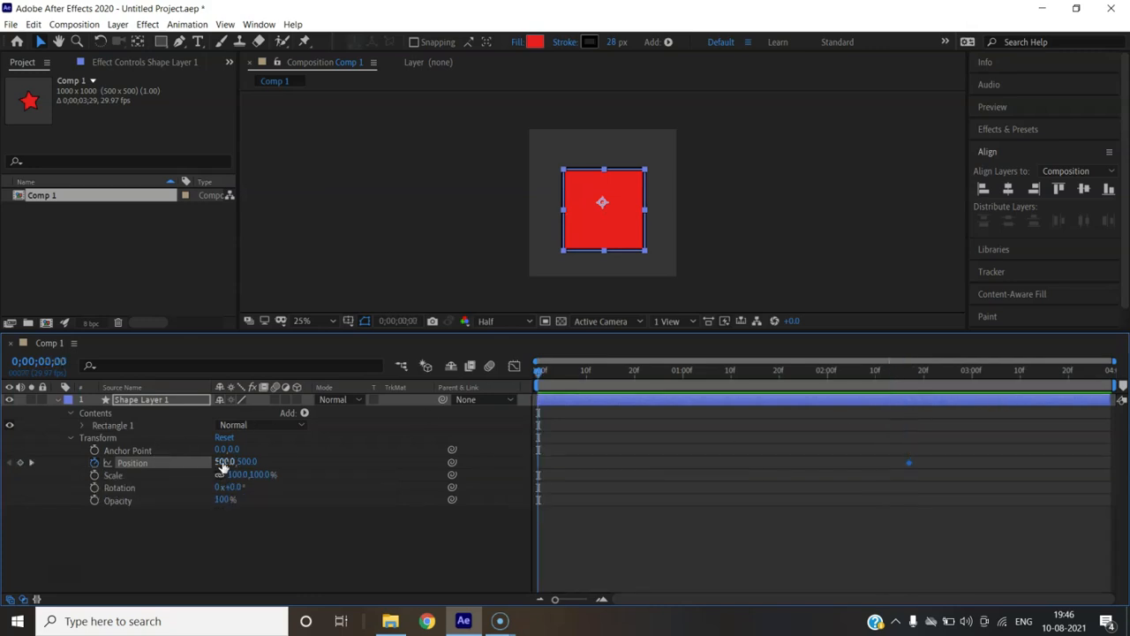
pyautogui.click(248, 462)
pyautogui.write('3000')
pyautogui.press('Return')
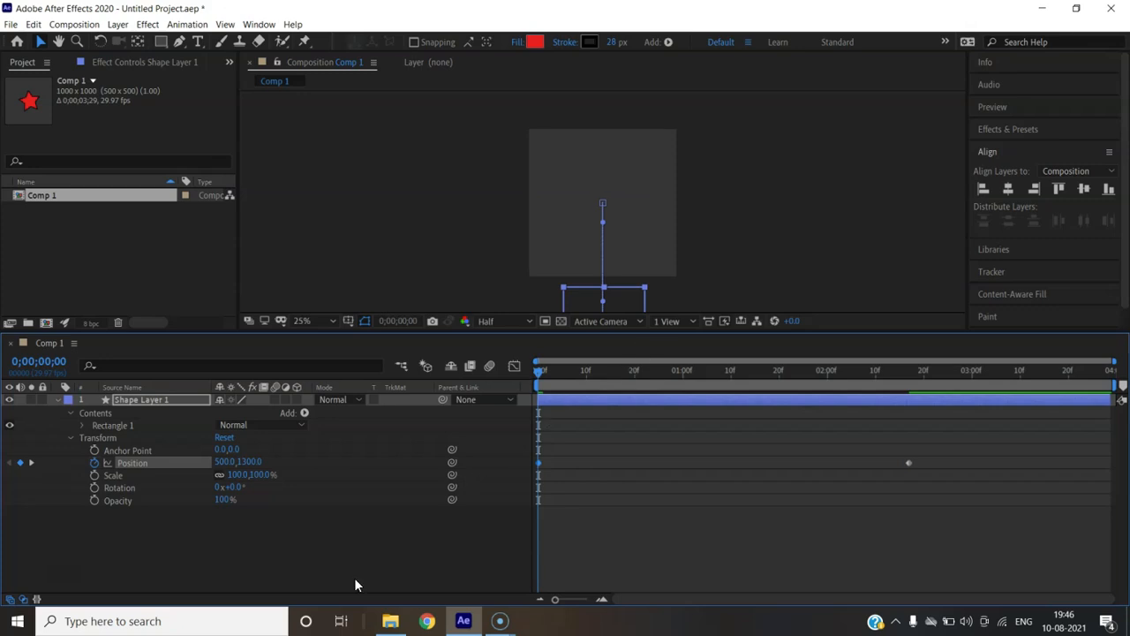
# Keyframe Scale at 50% at the start and 100% at 0;00;02;17
pyautogui.click(94, 475)
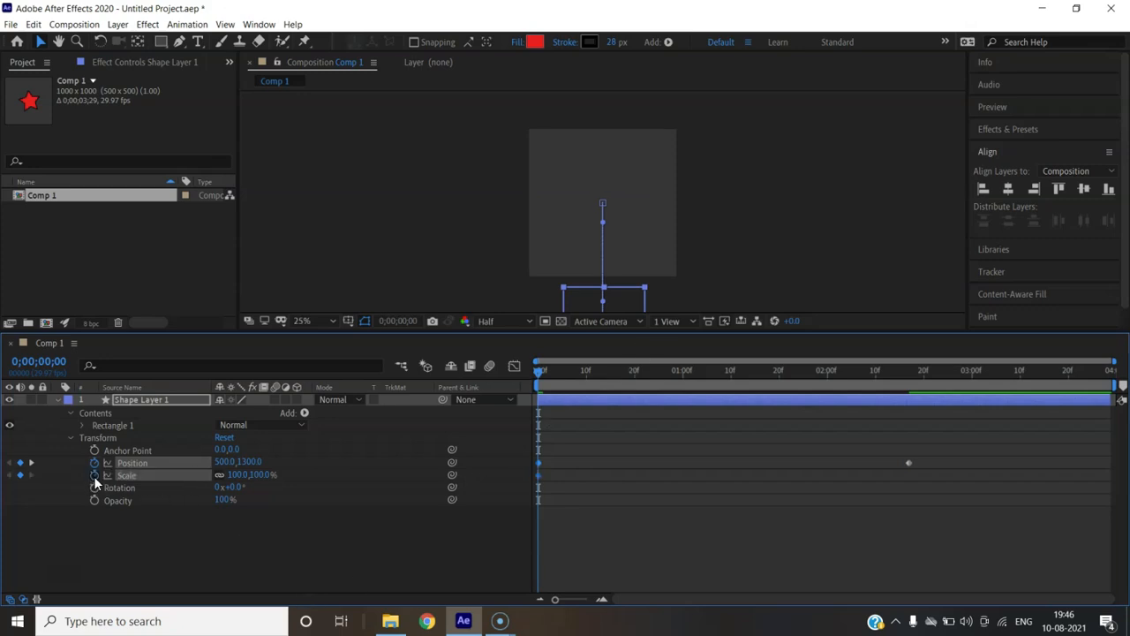
pyautogui.click(237, 474)
pyautogui.write('50')
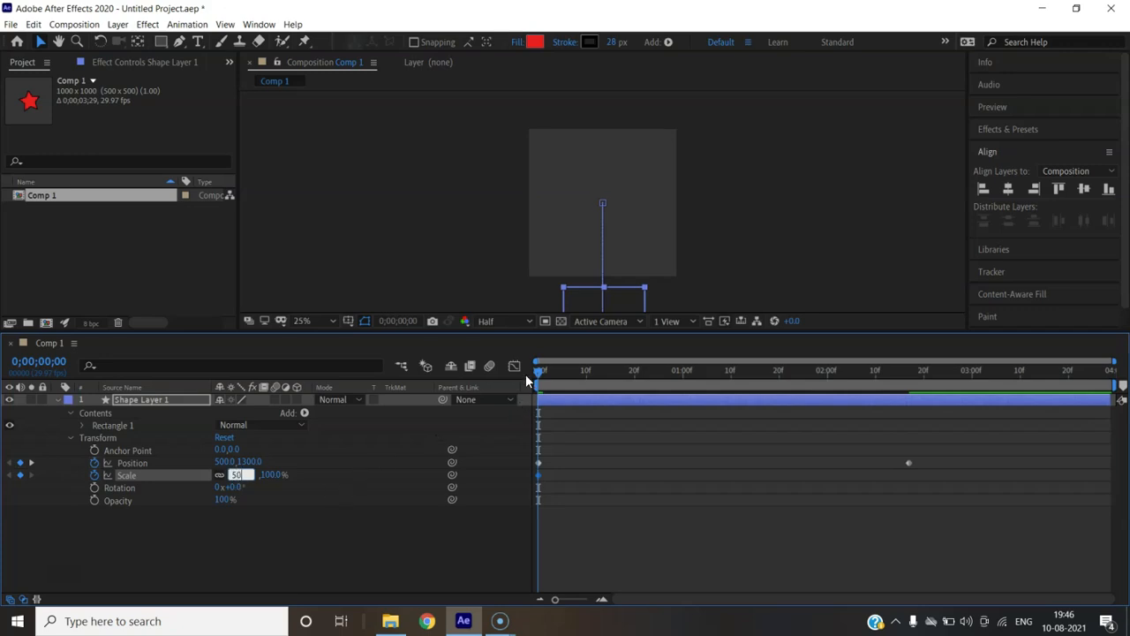
pyautogui.moveTo(538, 370); pyautogui.dragTo(906, 385)
pyautogui.click(234, 475)
pyautogui.write('100')
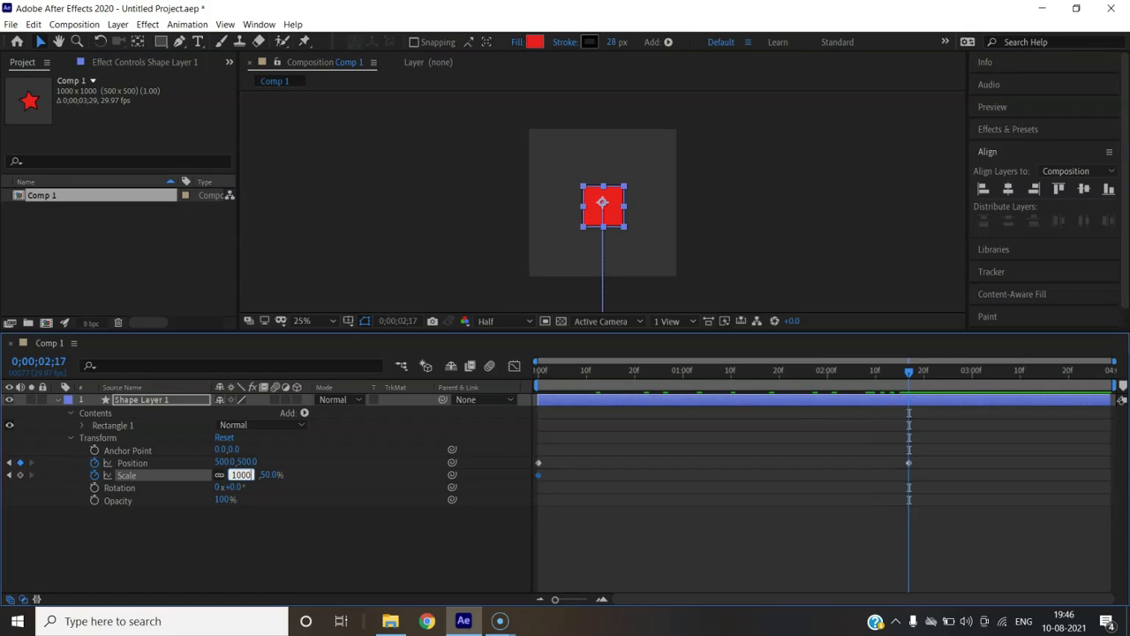
pyautogui.press('Return')
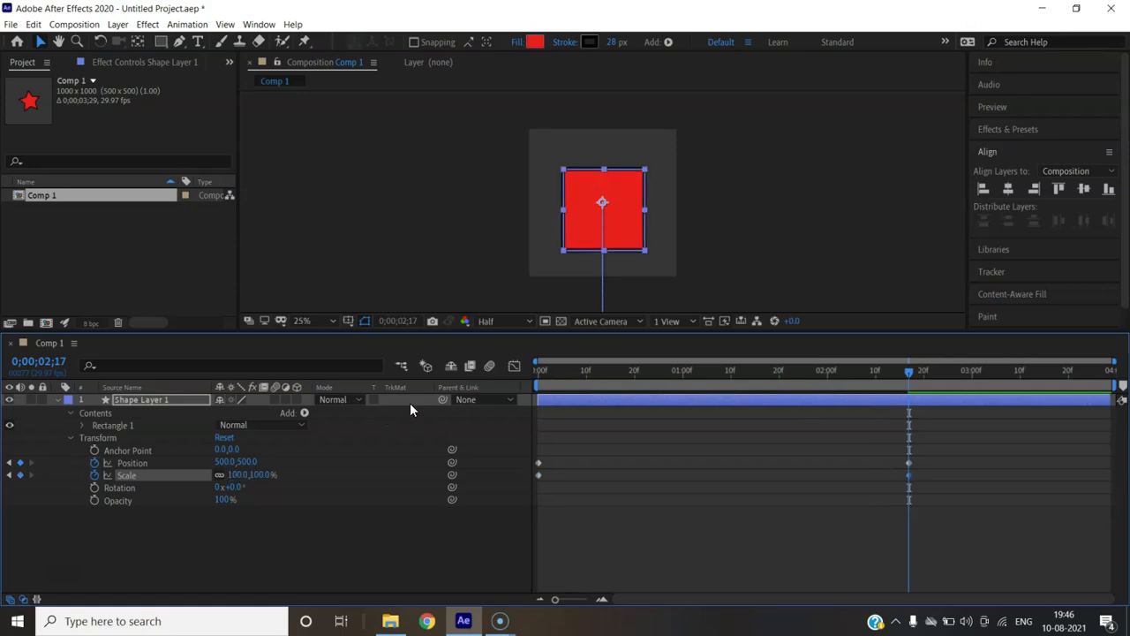
# Keyframe Rotation from 0 at the start to one full turn at 0;00;02;17
pyautogui.moveTo(912, 370); pyautogui.dragTo(451, 394)
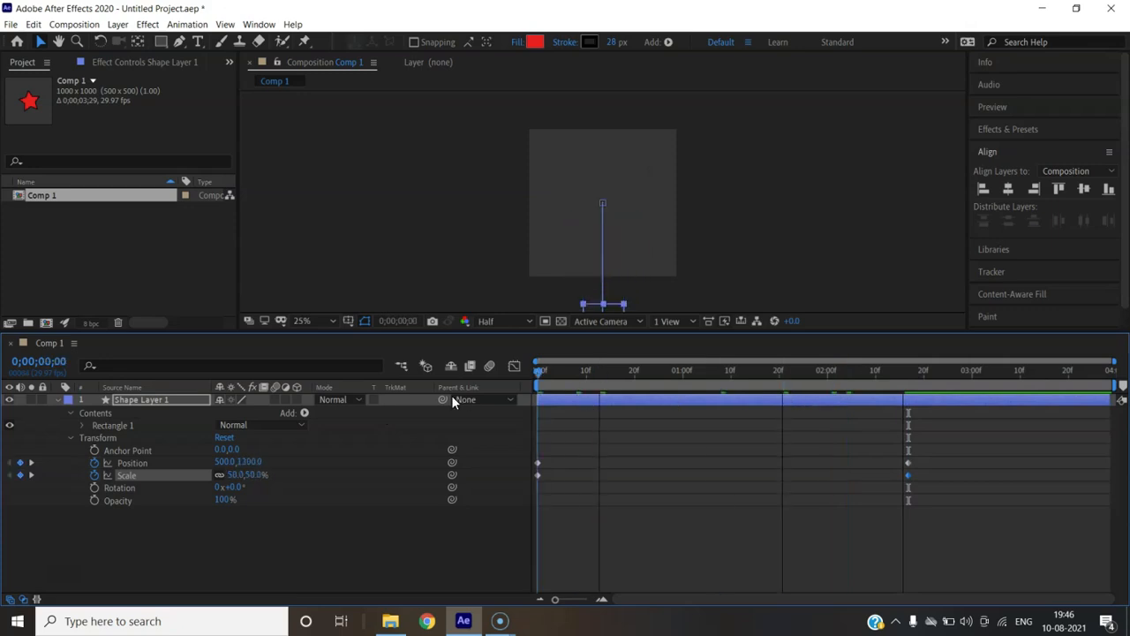
pyautogui.click(94, 487)
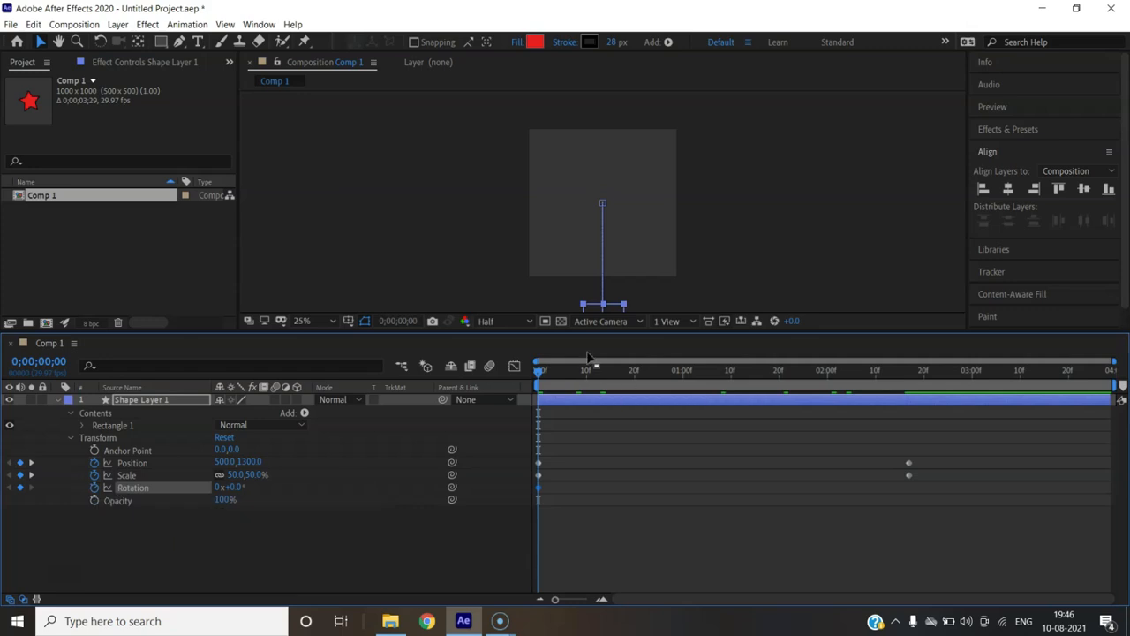
pyautogui.moveTo(539, 371); pyautogui.dragTo(910, 391)
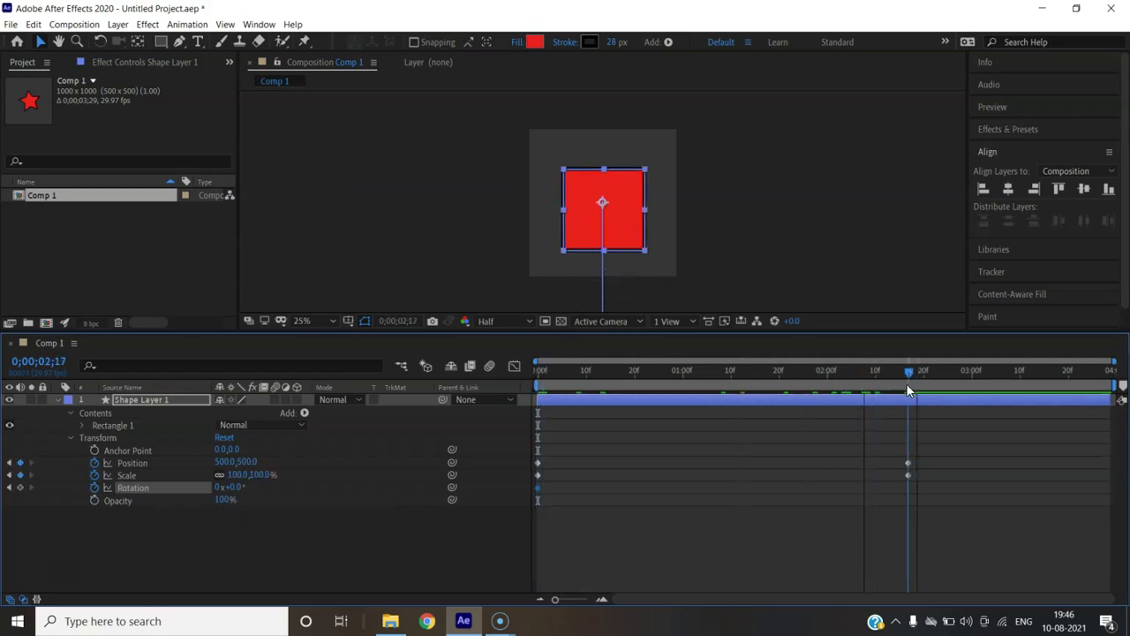
pyautogui.click(217, 488)
pyautogui.write('1')
pyautogui.click(262, 520)
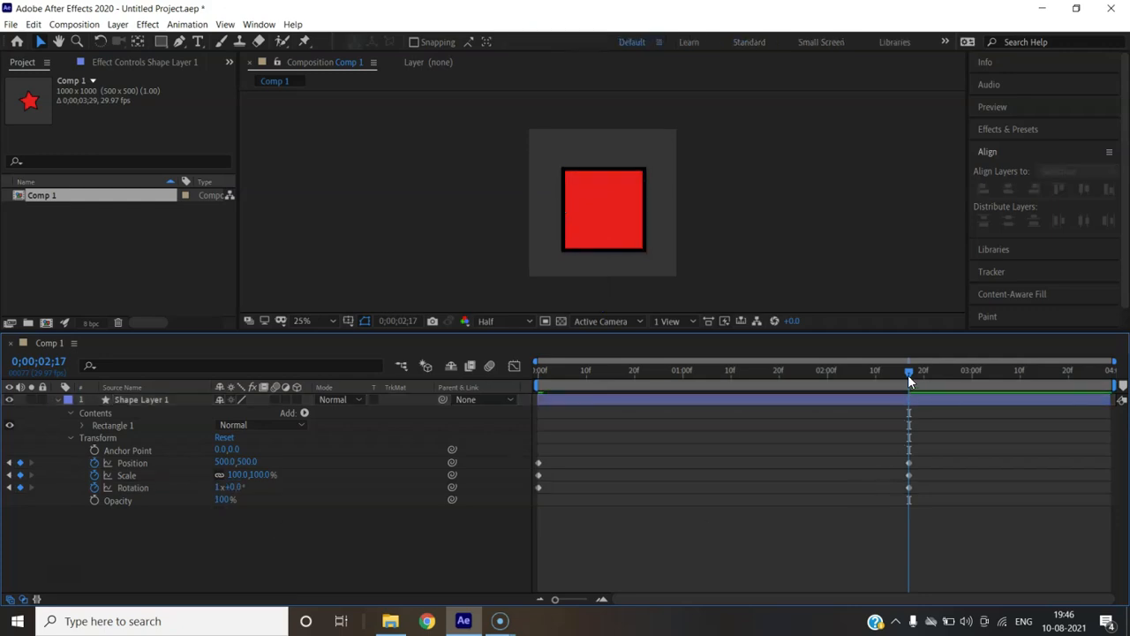
pyautogui.moveTo(907, 374); pyautogui.dragTo(527, 438)
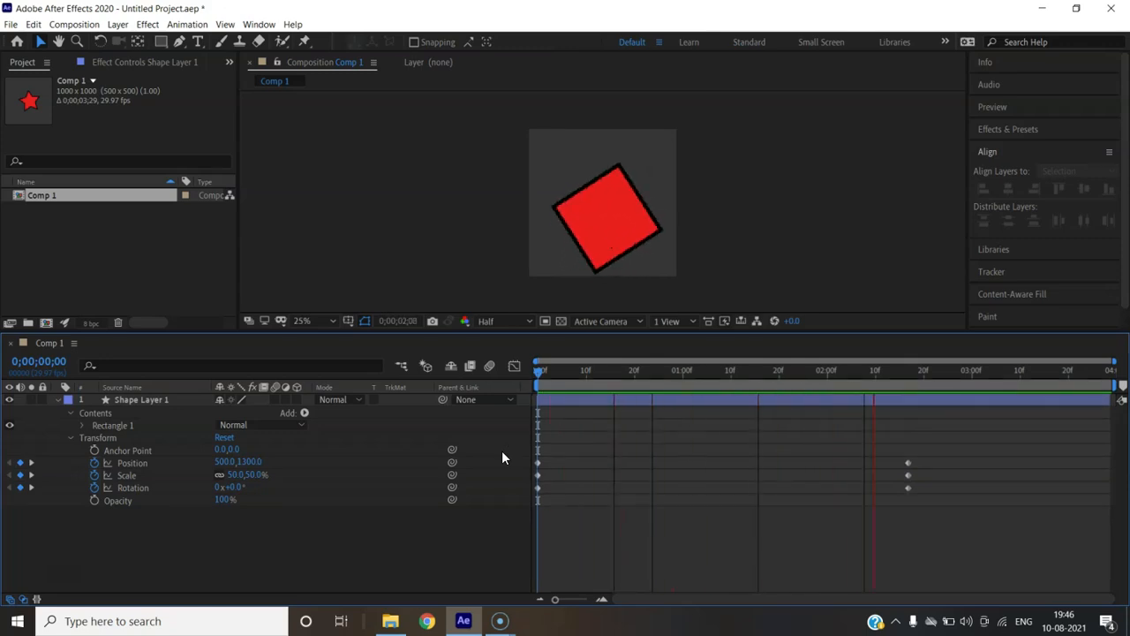
pyautogui.press('space')
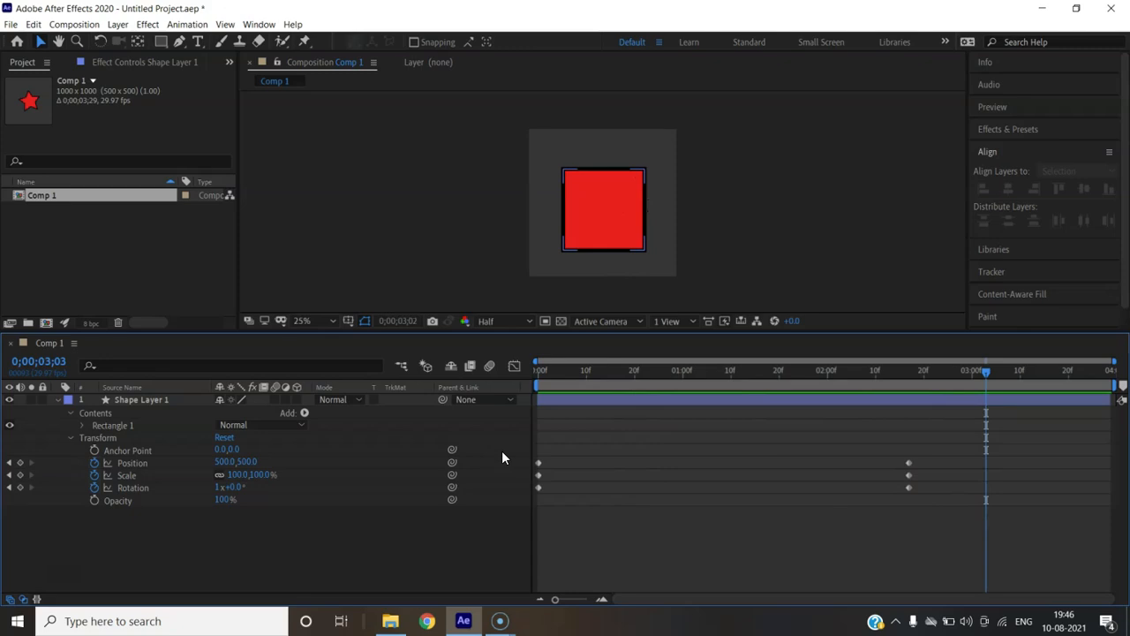
pyautogui.click(891, 424)
pyautogui.moveTo(985, 378); pyautogui.dragTo(762, 397)
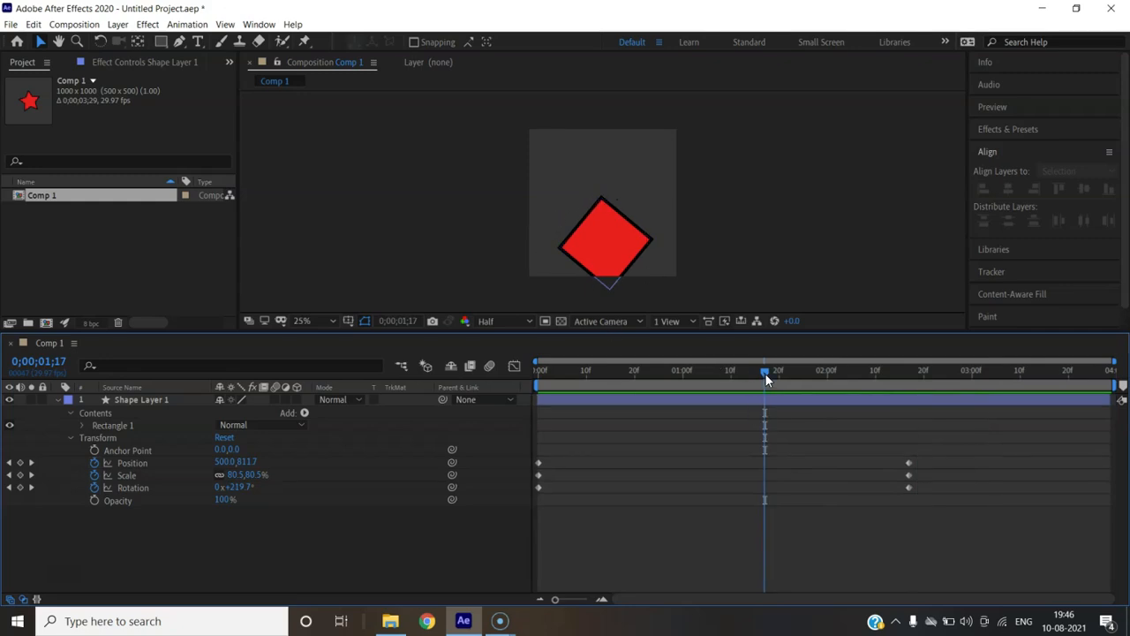
pyautogui.moveTo(765, 373); pyautogui.dragTo(468, 395)
pyautogui.press('space')
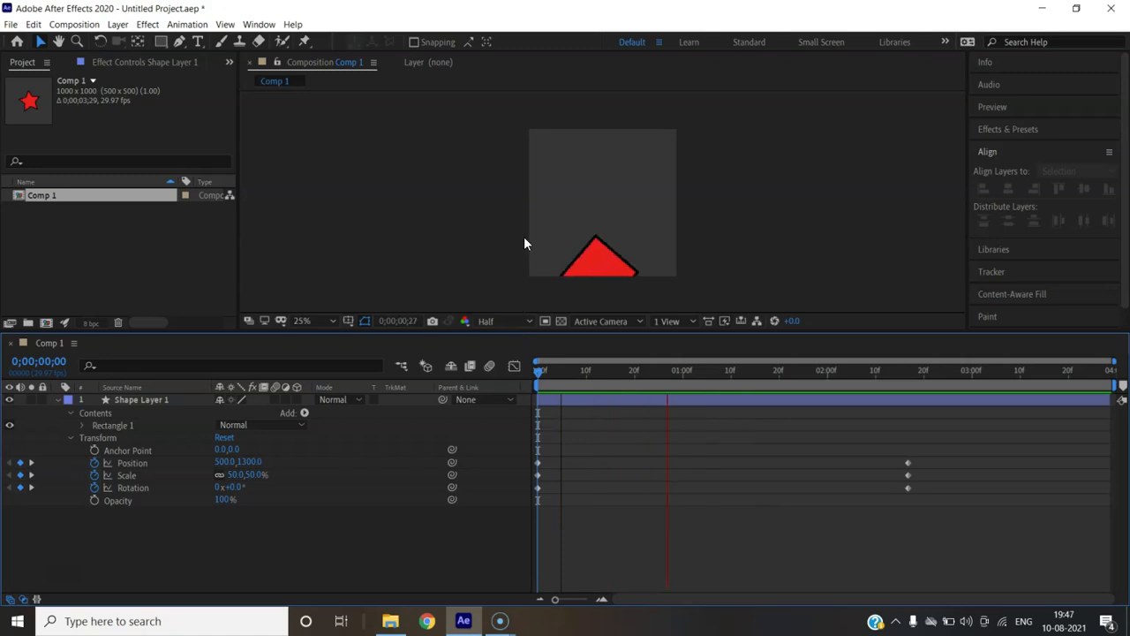
pyautogui.press('space')
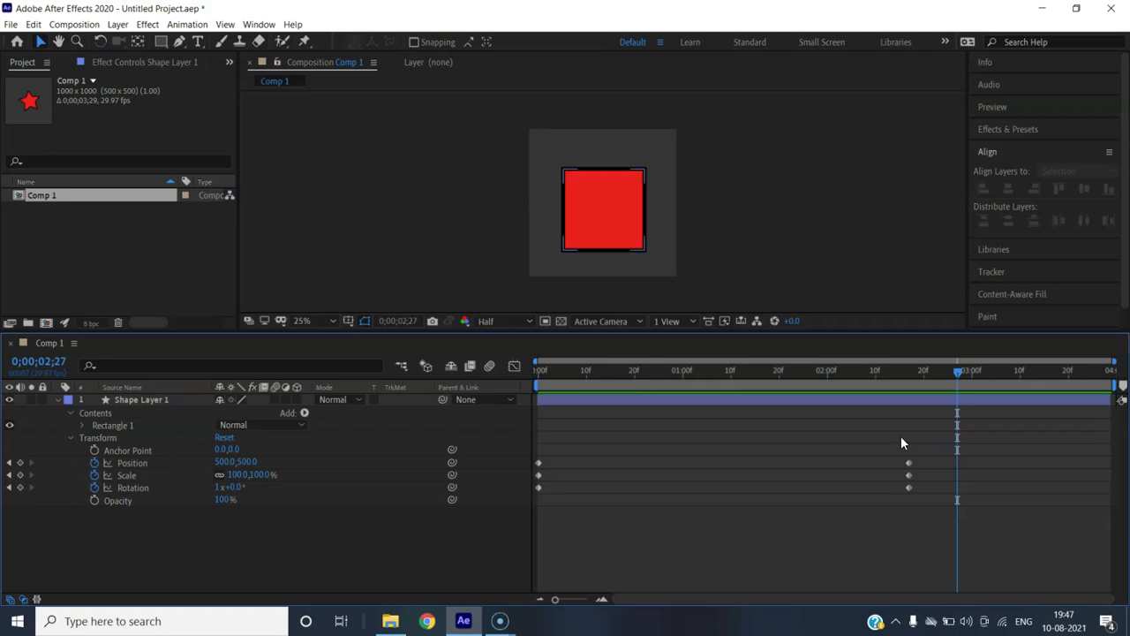
pyautogui.click(617, 533)
pyautogui.press('space')
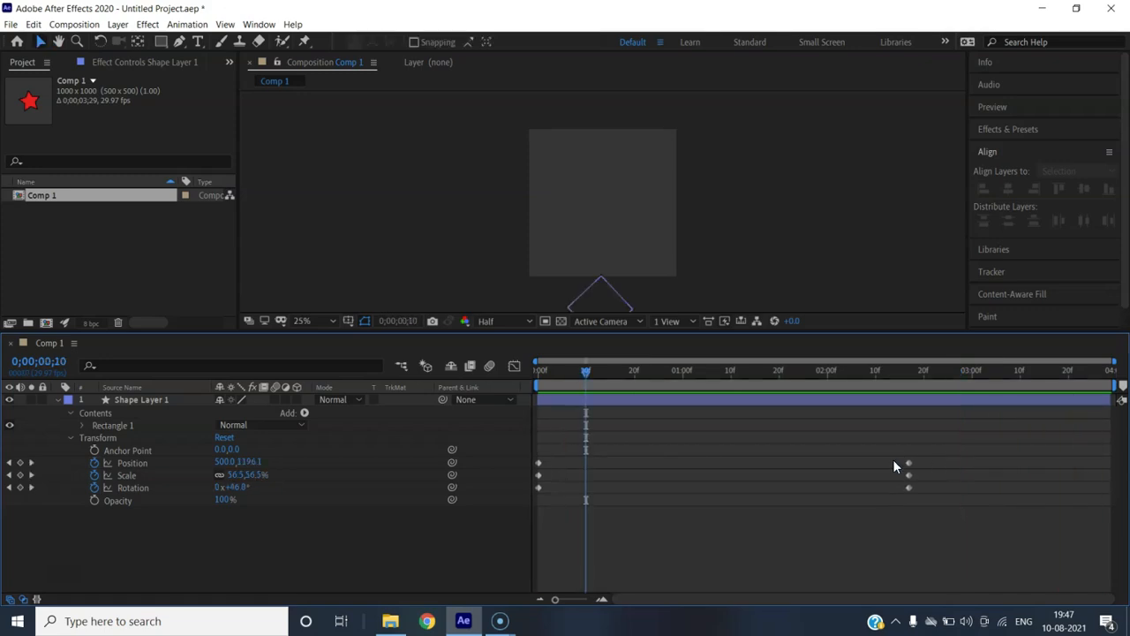
# Marquee-select the Position, Scale and Rotation end keyframes and drag them earlier
pyautogui.moveTo(925, 453); pyautogui.dragTo(898, 500)
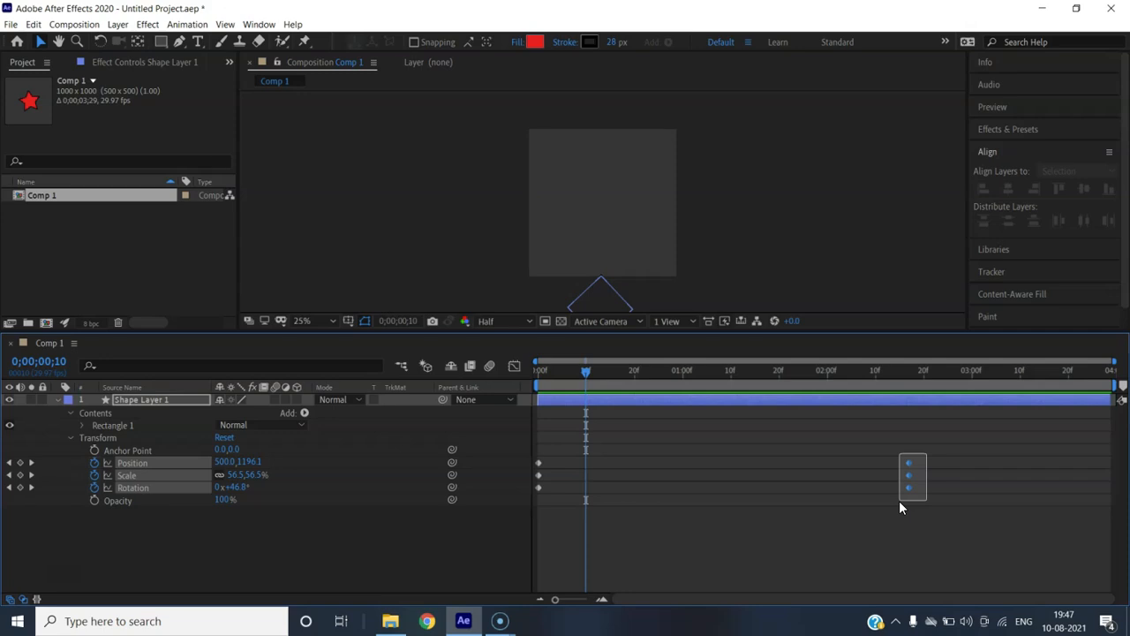
pyautogui.moveTo(898, 500); pyautogui.dragTo(899, 501)
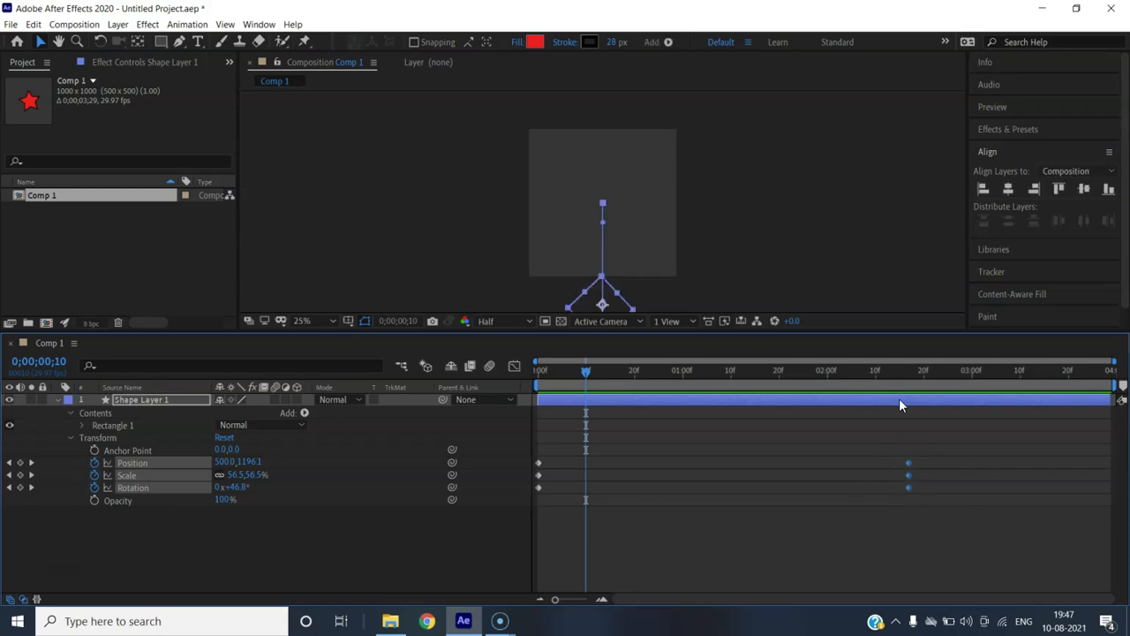
pyautogui.moveTo(910, 462); pyautogui.dragTo(691, 439)
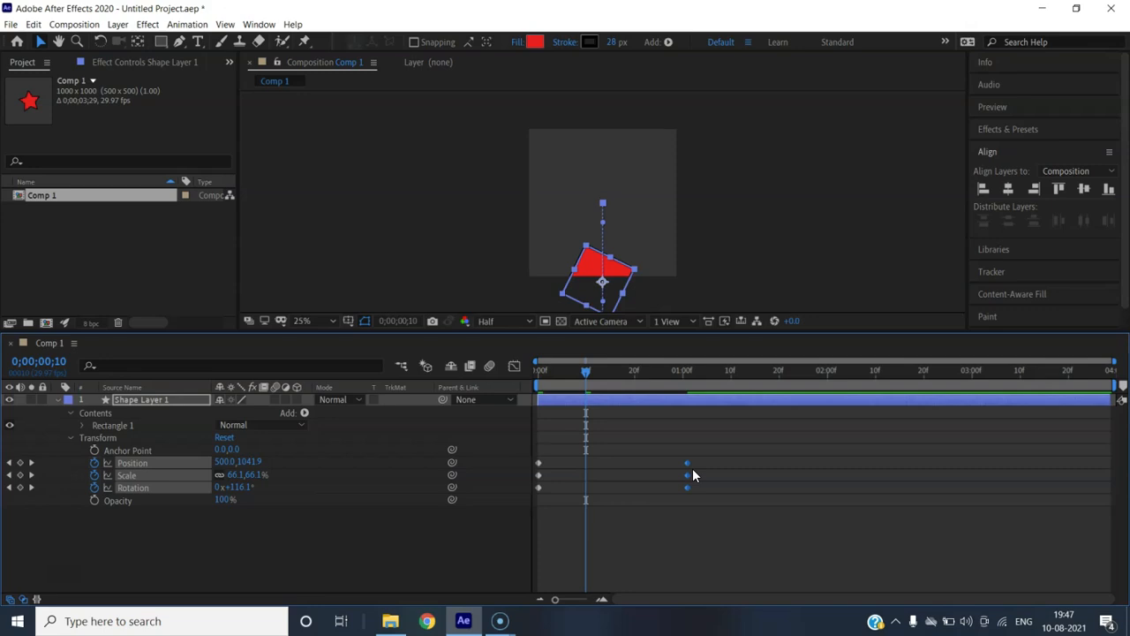
# Move the time indicator to 0;00;01;07 and reselect the three end keyframes there
pyautogui.press('pagedown')
pyautogui.press('pagedown')
pyautogui.press('pagedown')
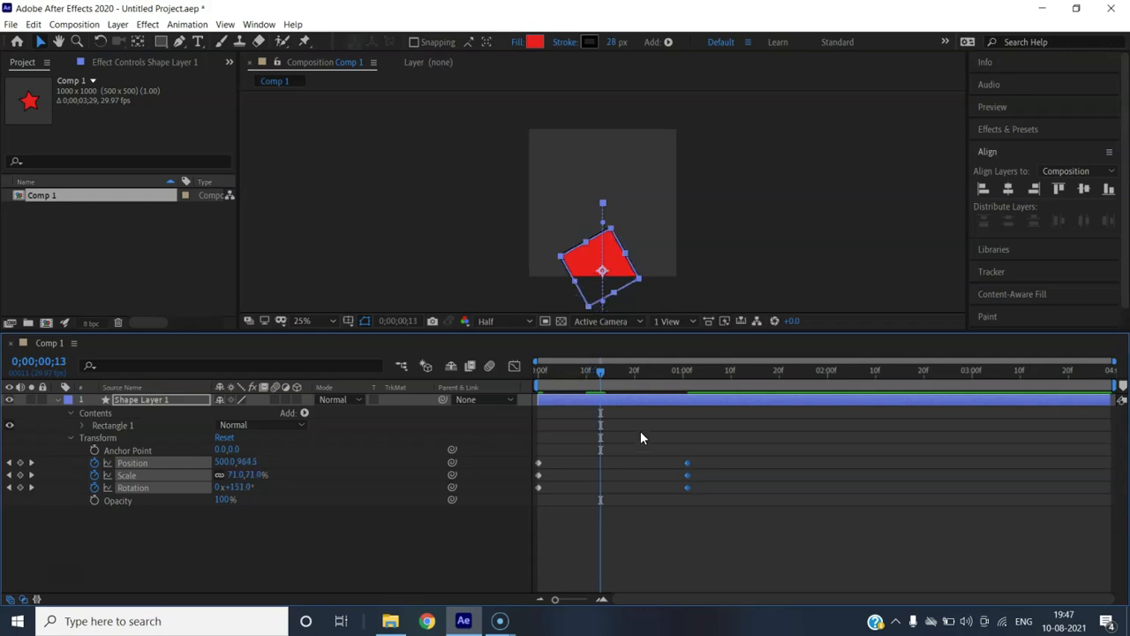
pyautogui.moveTo(601, 371); pyautogui.dragTo(716, 390)
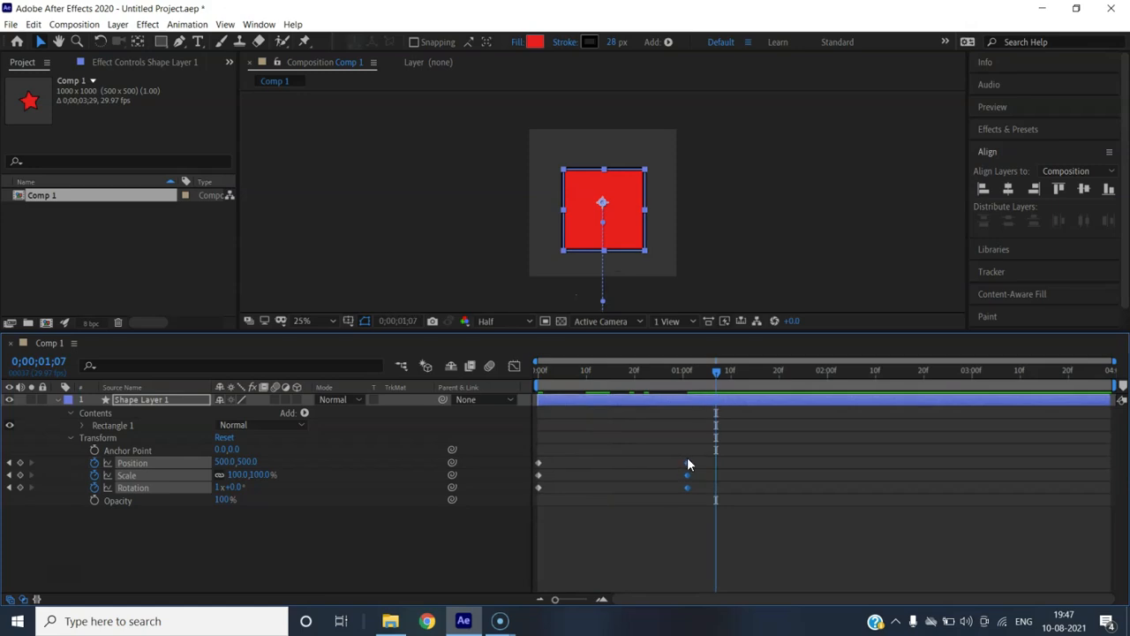
pyautogui.moveTo(680, 453); pyautogui.dragTo(715, 491)
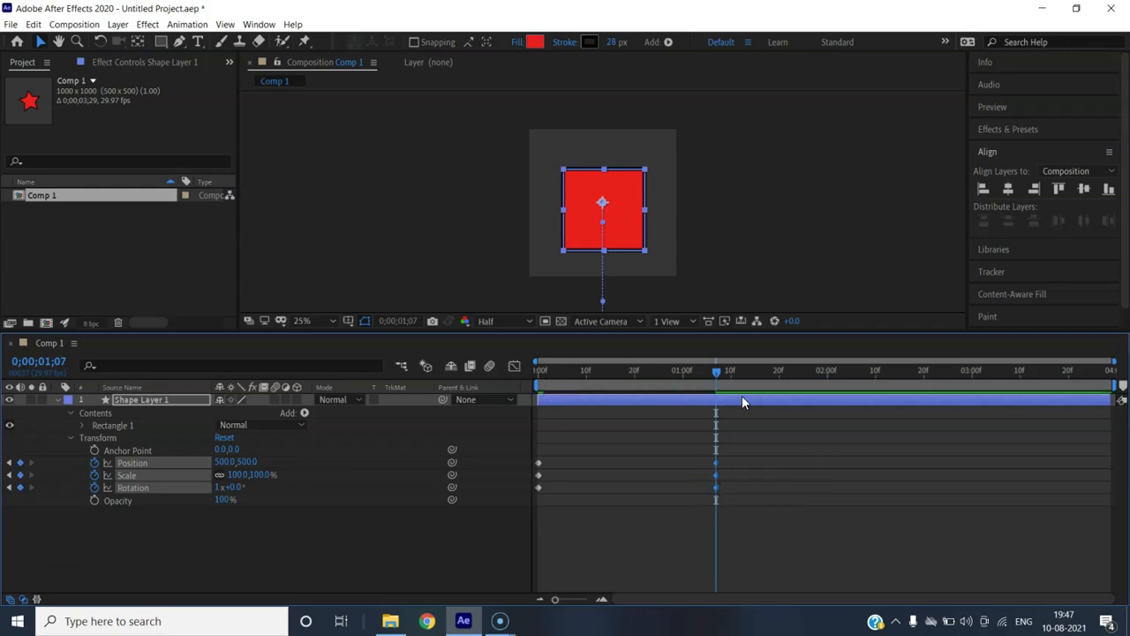